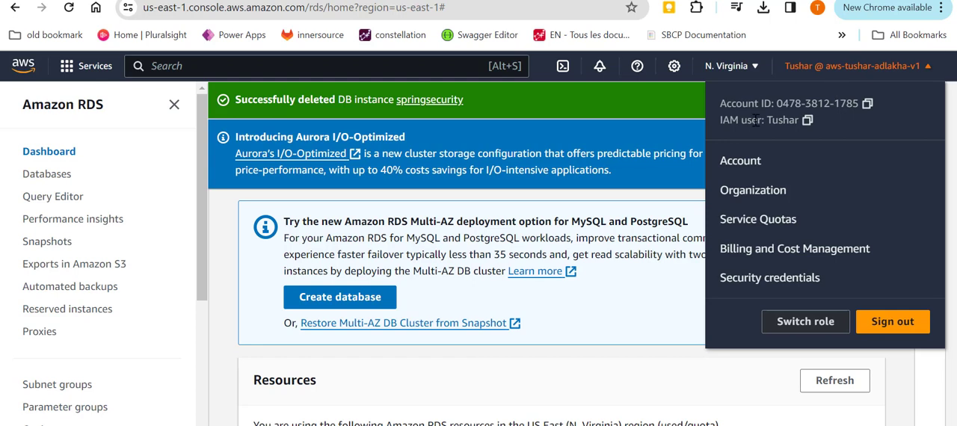
Find the RDS service through the console search and start creating a new database.
click(669, 290)
click(174, 70)
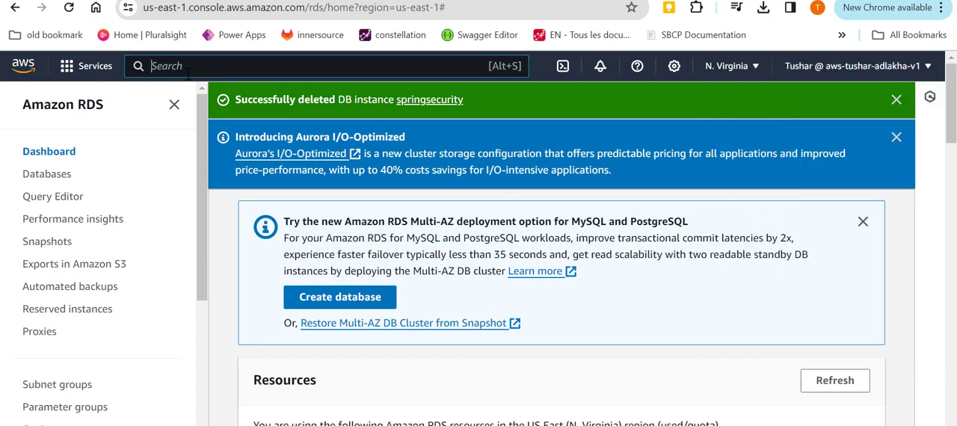
text(rds)
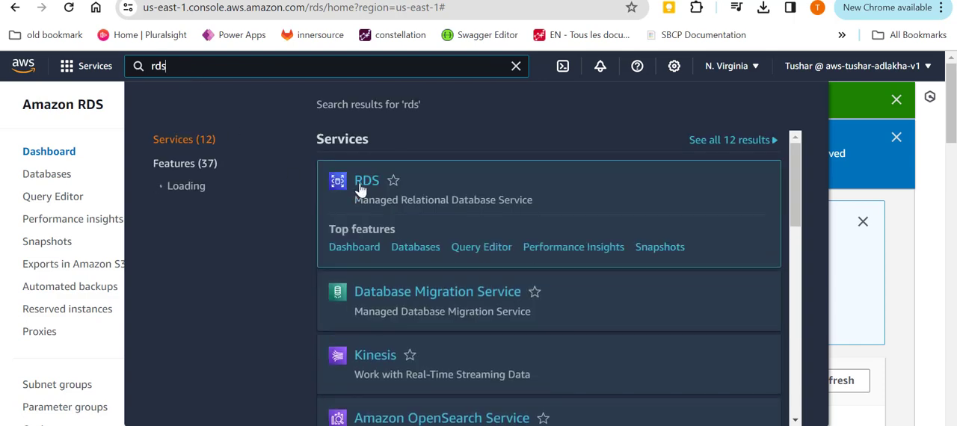
click(364, 182)
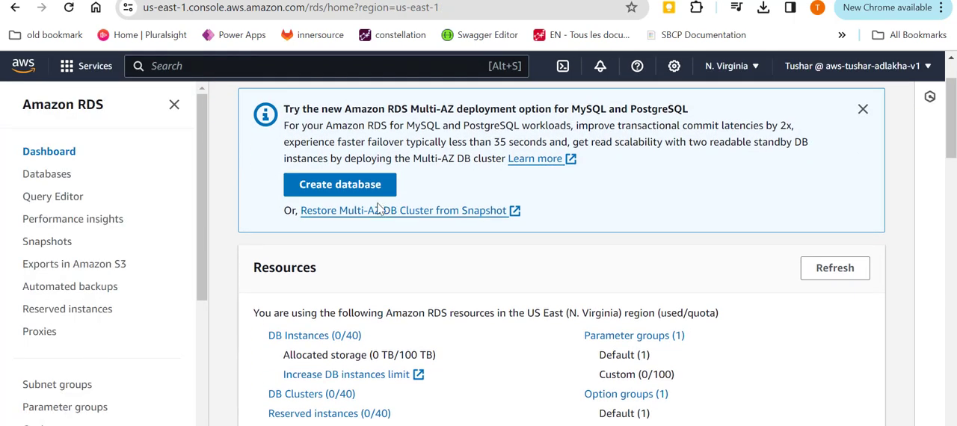
click(332, 124)
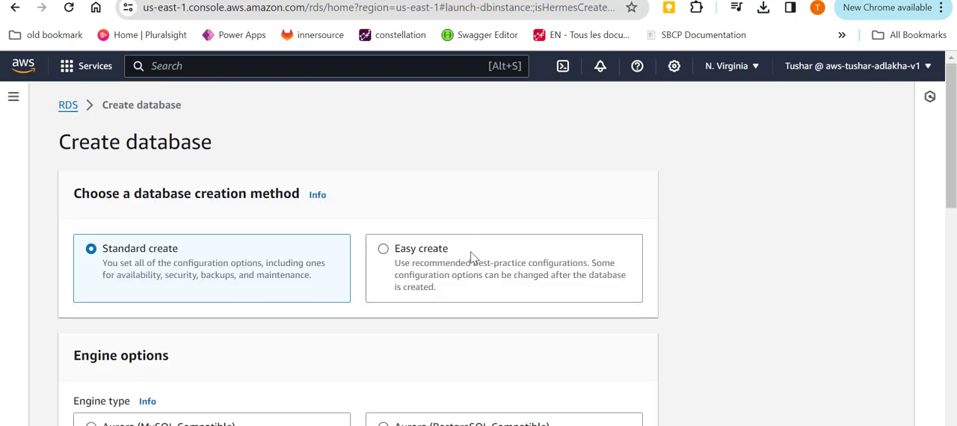
Choose the Easy create method with the MySQL engine and the Free tier instance size.
click(474, 257)
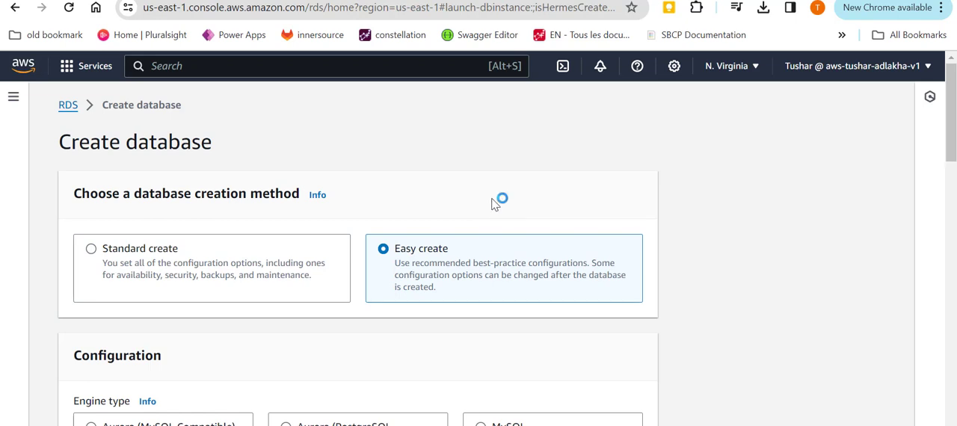
scroll(493, 204, down, 1)
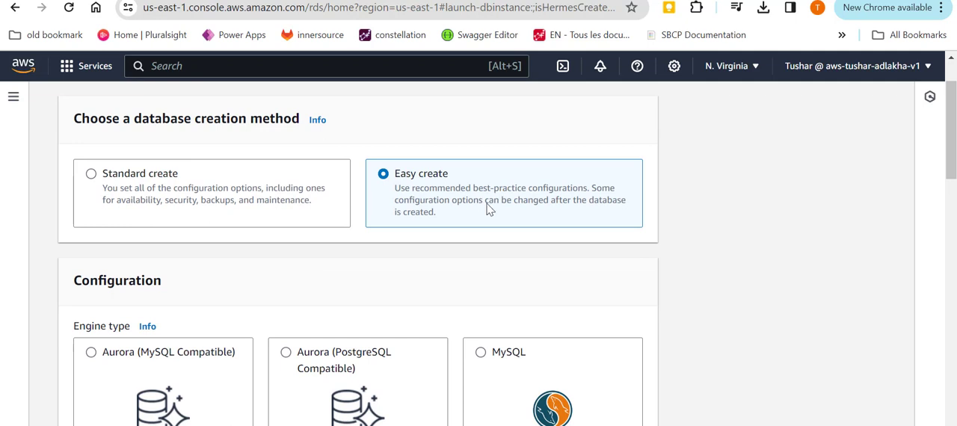
scroll(490, 224, down, 1)
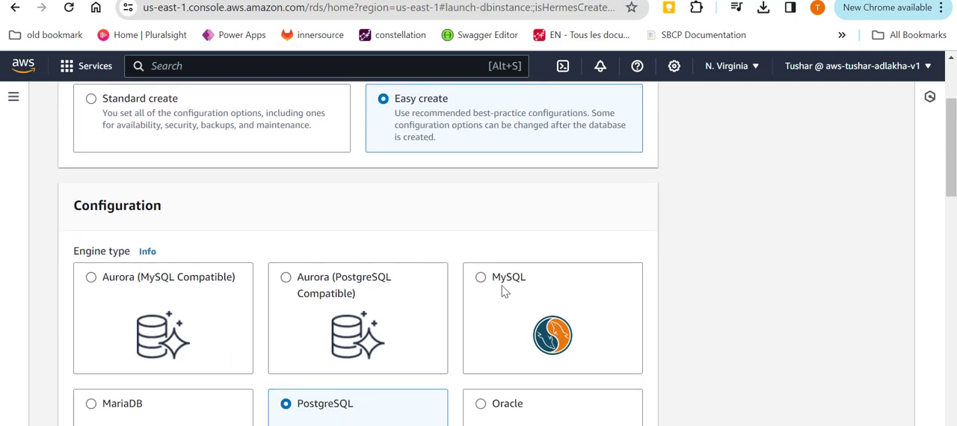
click(505, 291)
scroll(678, 230, down, 6)
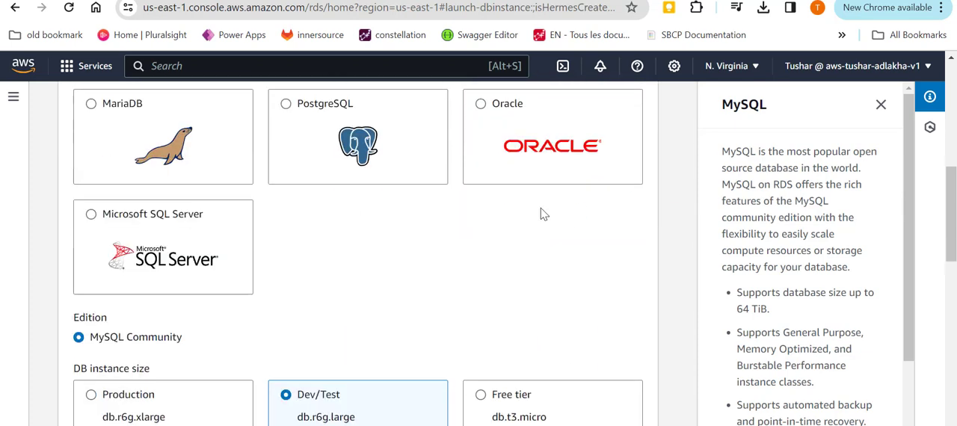
click(514, 273)
Set the DB instance identifier to Testing.
scroll(461, 176, down, 3)
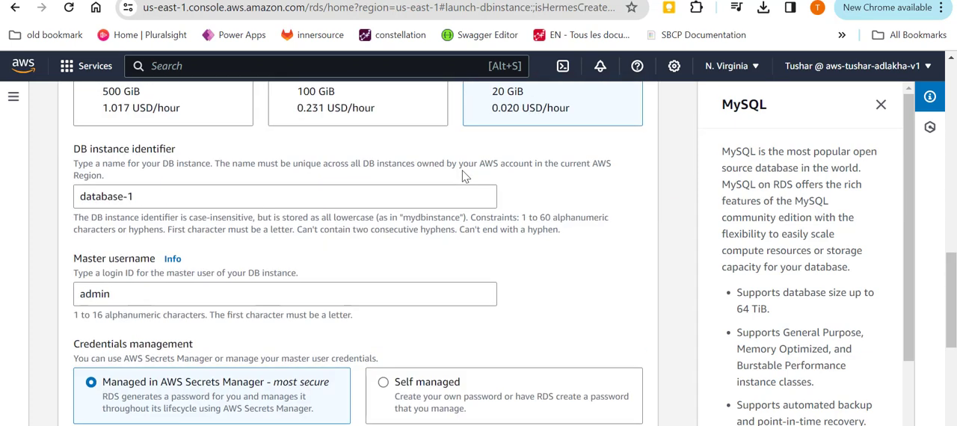
drag(133, 294, 43, 299)
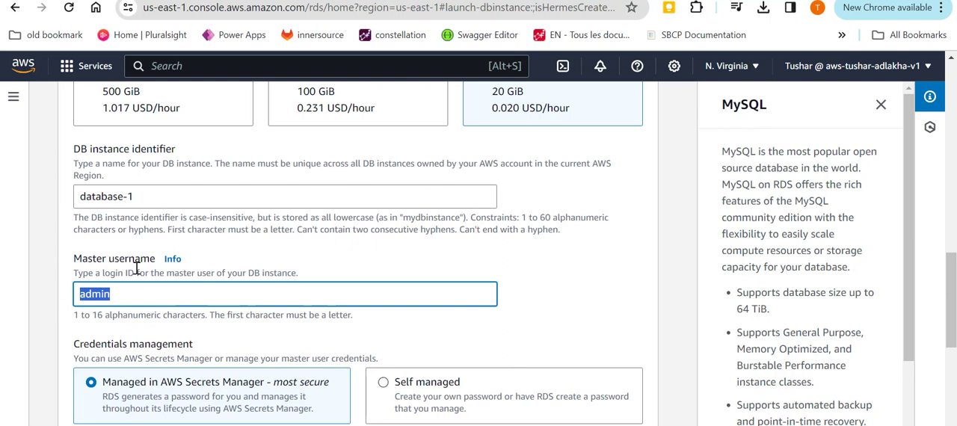
triple_click(170, 196)
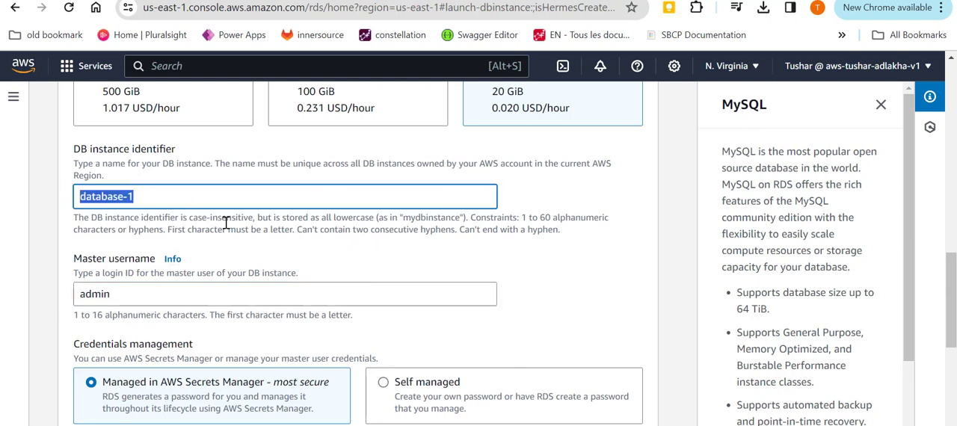
text(Testing)
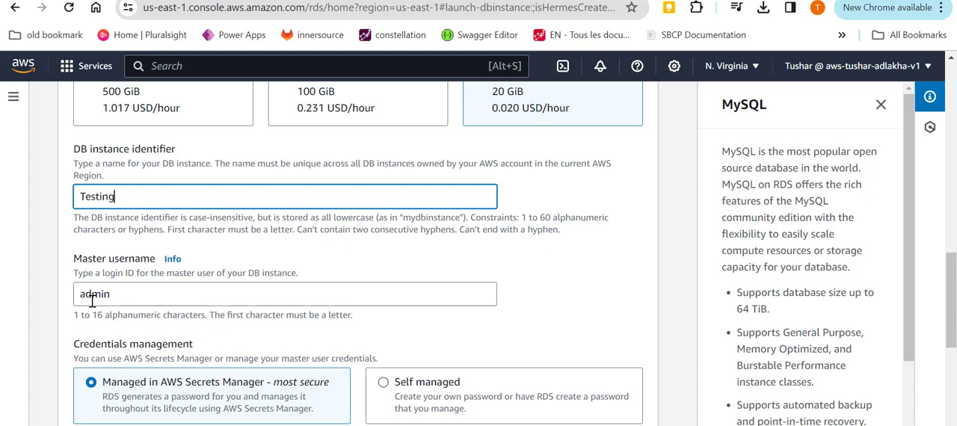
Set credentials management to Self managed and enter the master password and its confirmation.
scroll(123, 294, down, 2)
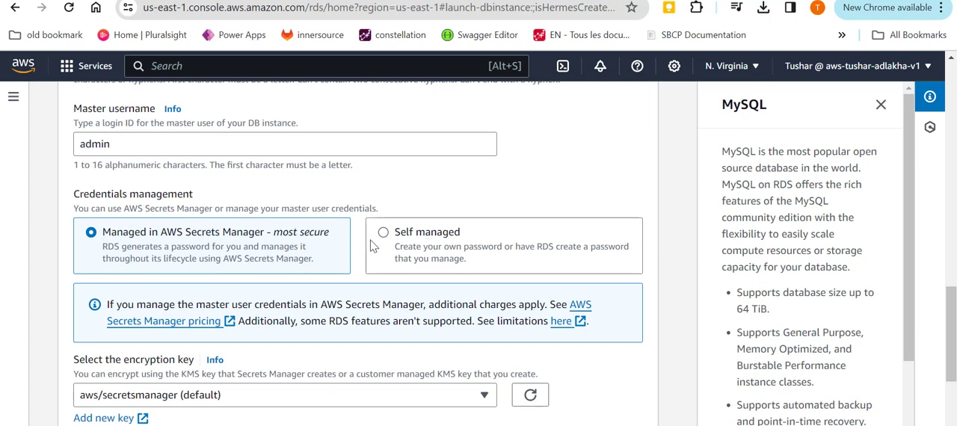
click(398, 240)
scroll(241, 298, down, 1)
click(243, 283)
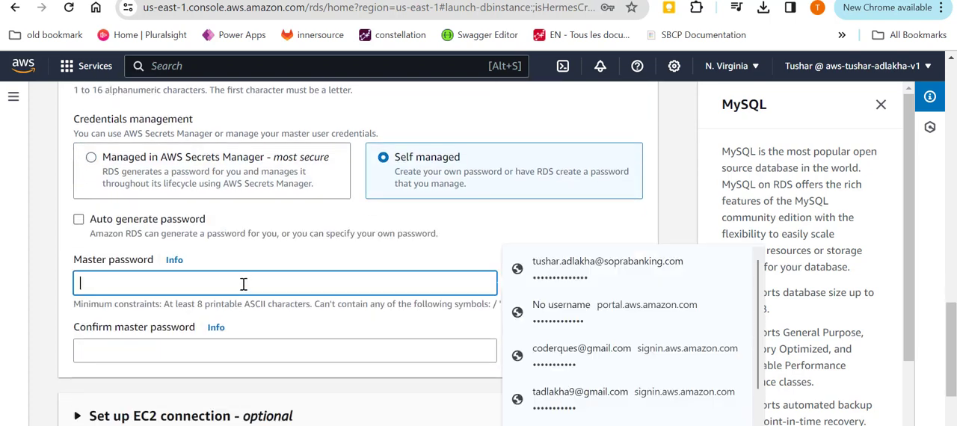
text(a)
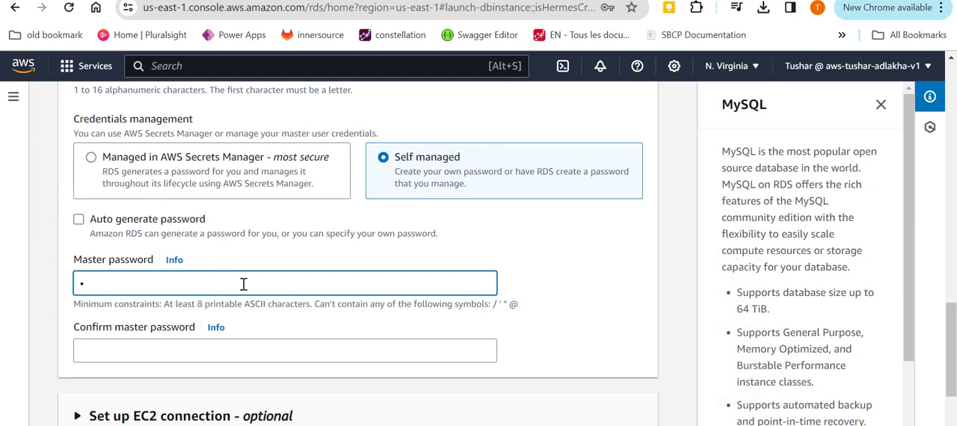
text(••••)
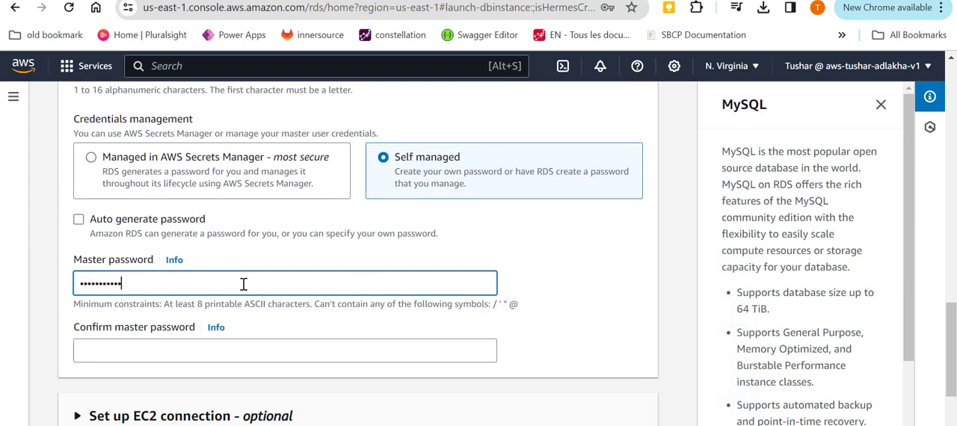
text(•)
key(Tab)
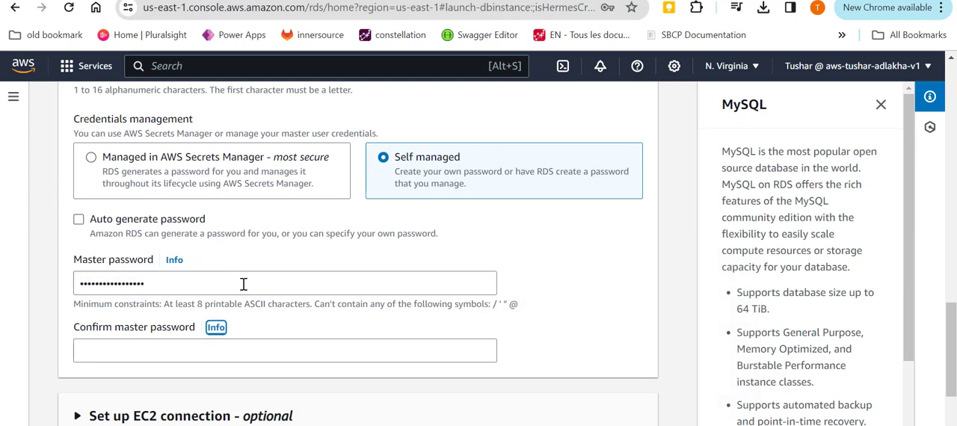
key(Tab)
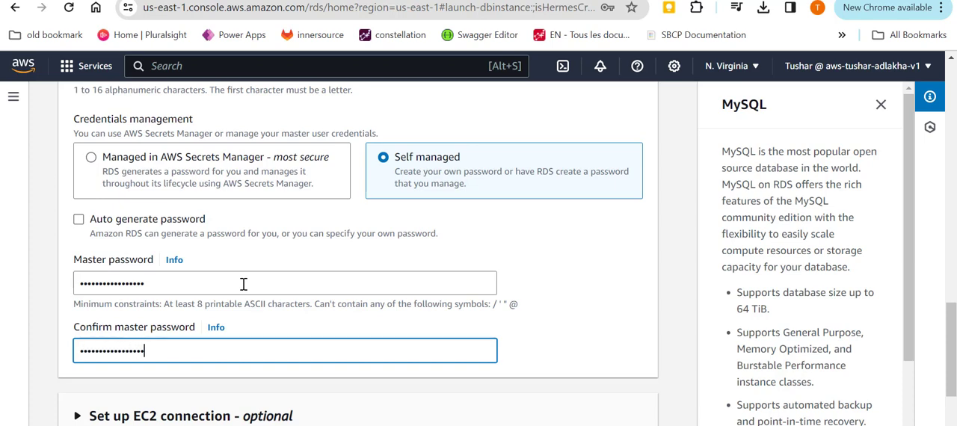
Re-enter the master password so that it matches the confirmation.
scroll(244, 283, down, 2)
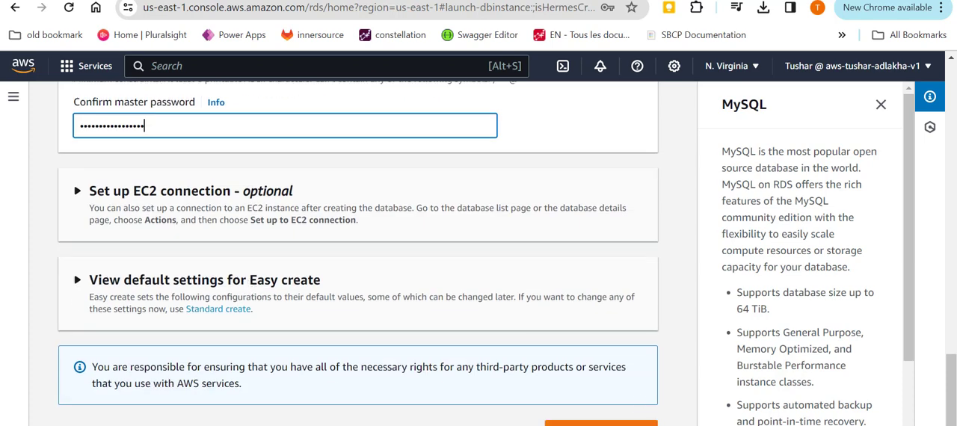
scroll(541, 319, up, 1)
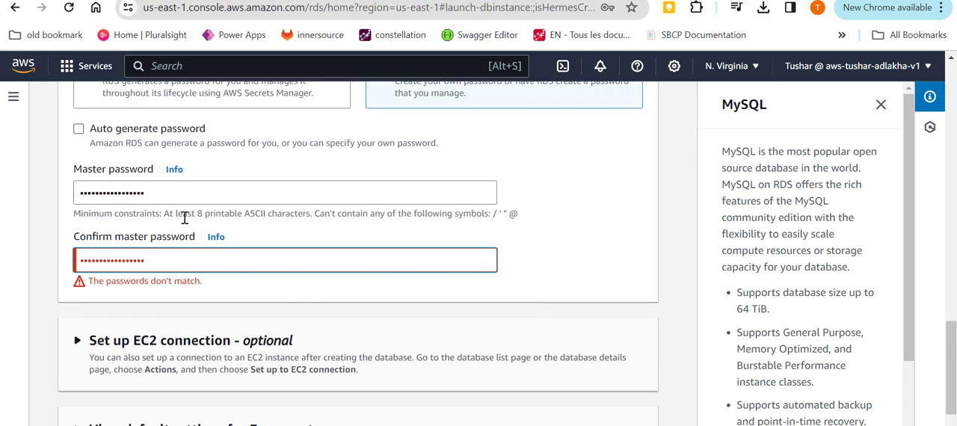
drag(150, 193, 60, 196)
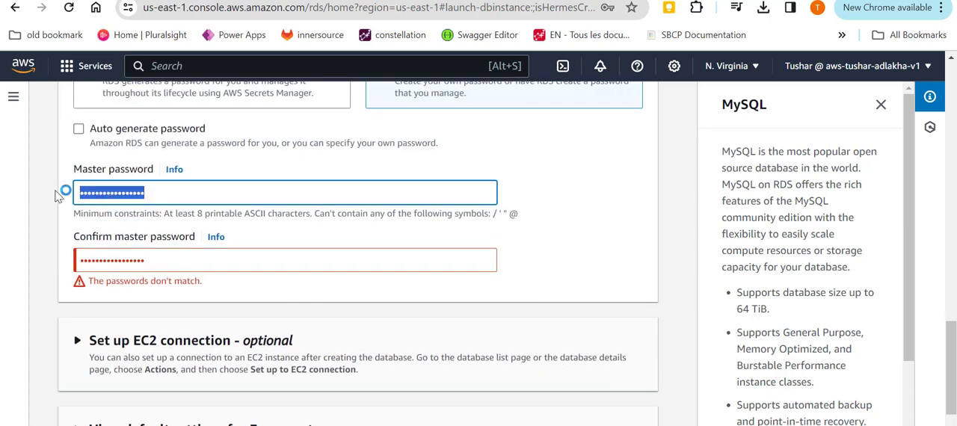
text(••)
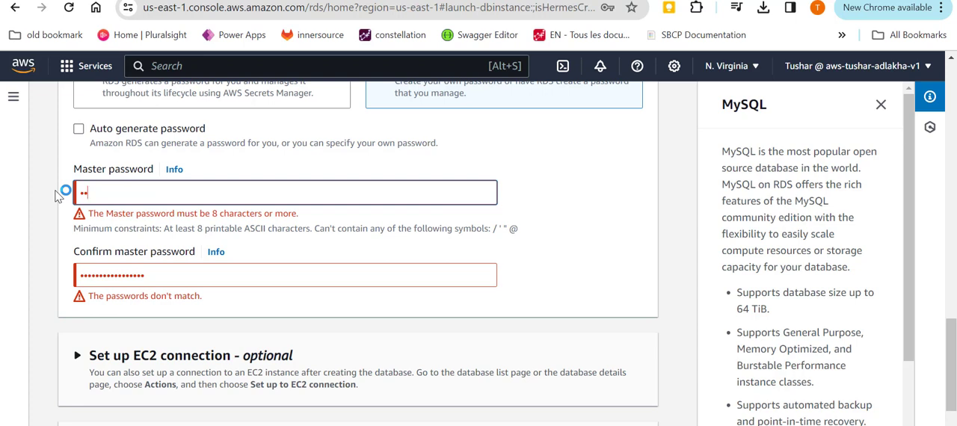
text(••••••)
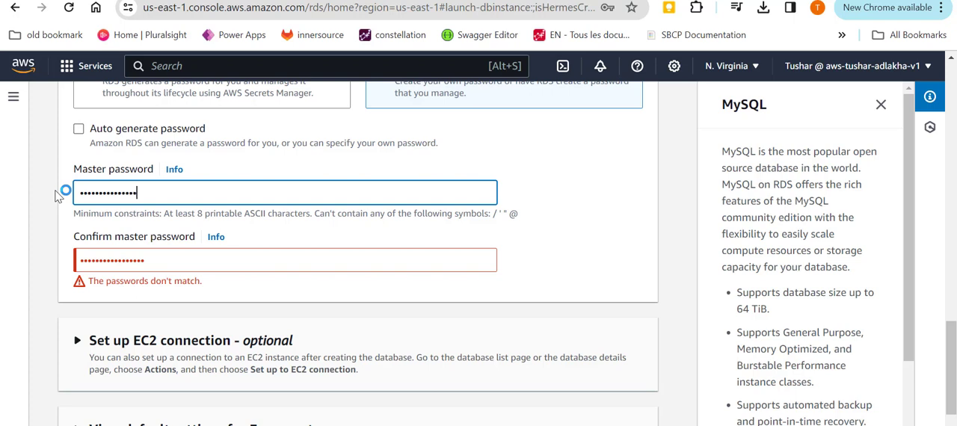
text(••)
Submit the form to create the database and dismiss the suggested add-ons.
scroll(486, 323, down, 3)
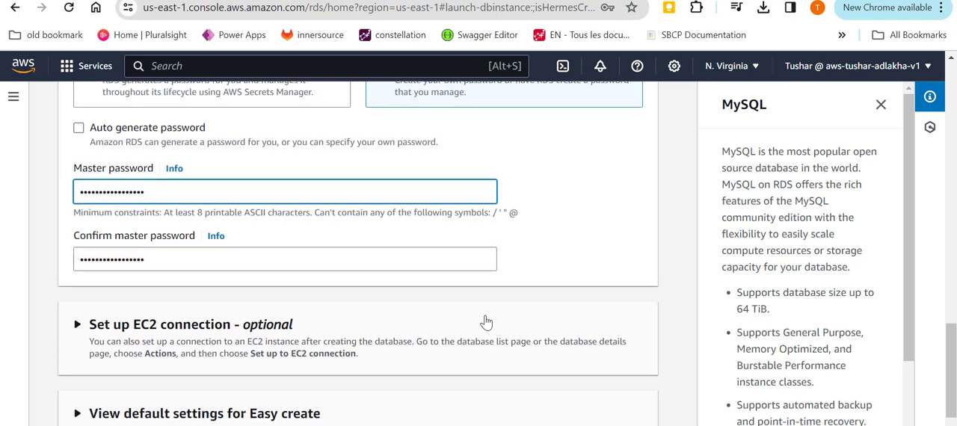
click(592, 414)
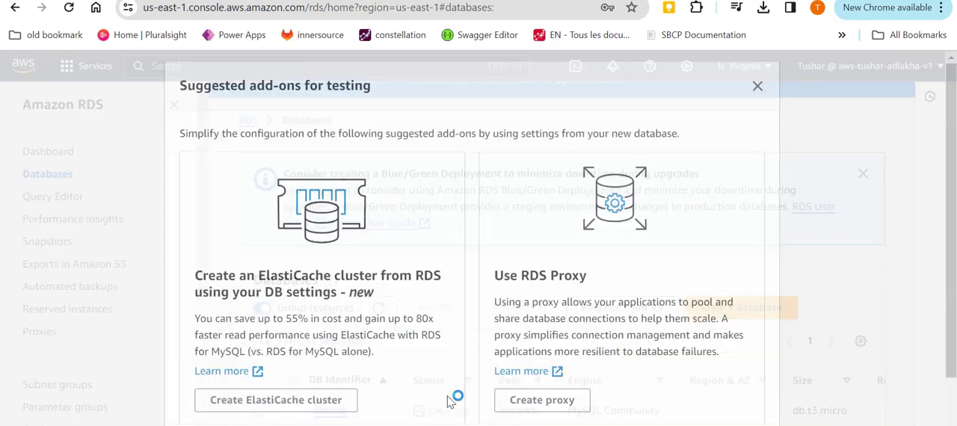
click(756, 85)
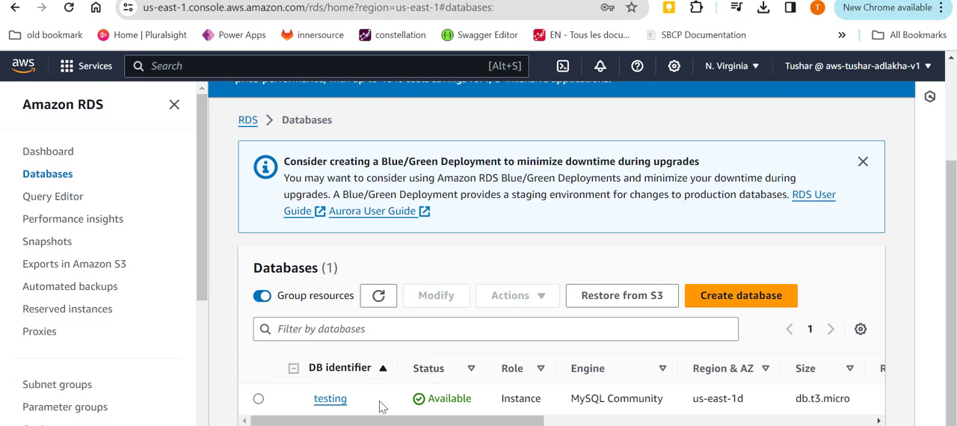
Open the testing database for modification and set its public access to Publicly accessible in the additional connectivity configuration.
click(259, 400)
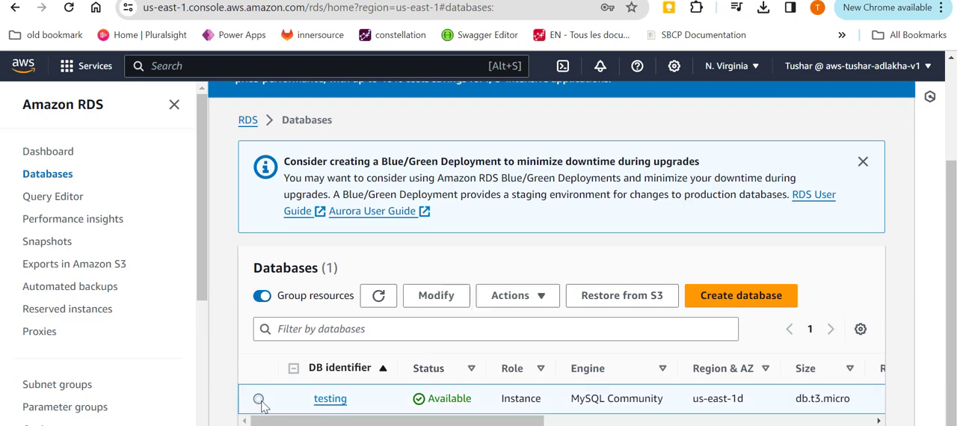
click(435, 296)
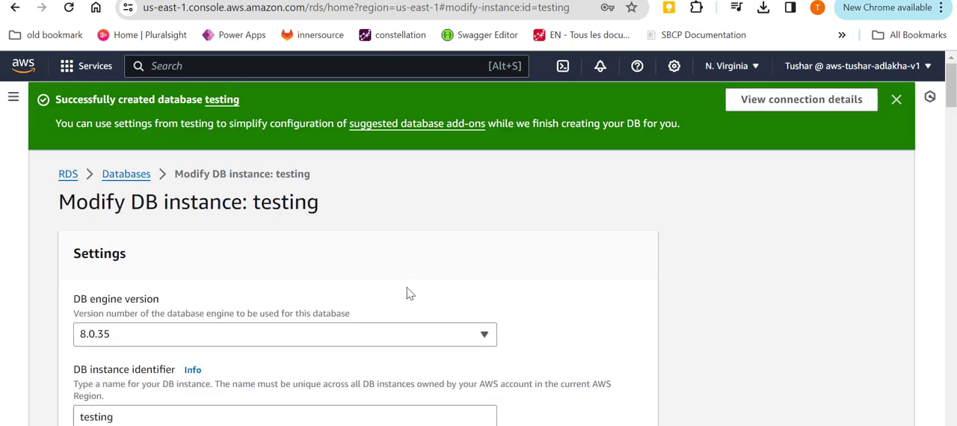
scroll(410, 286, down, 3)
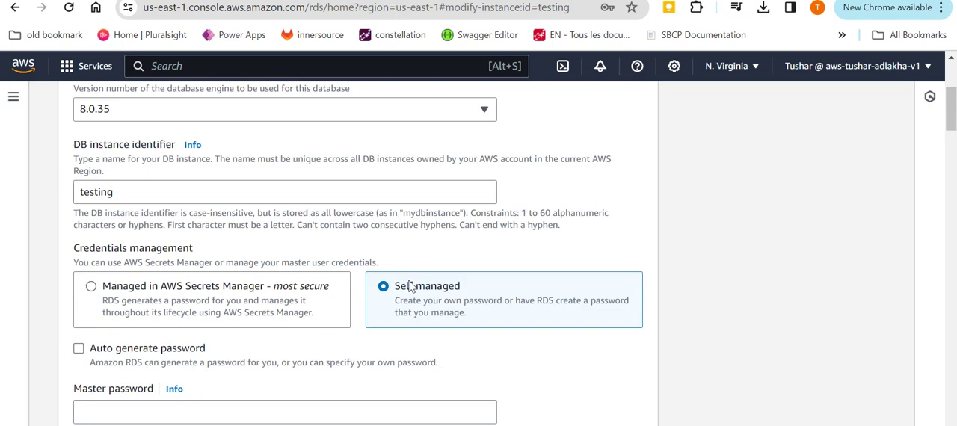
scroll(409, 286, down, 3)
scroll(408, 289, down, 3)
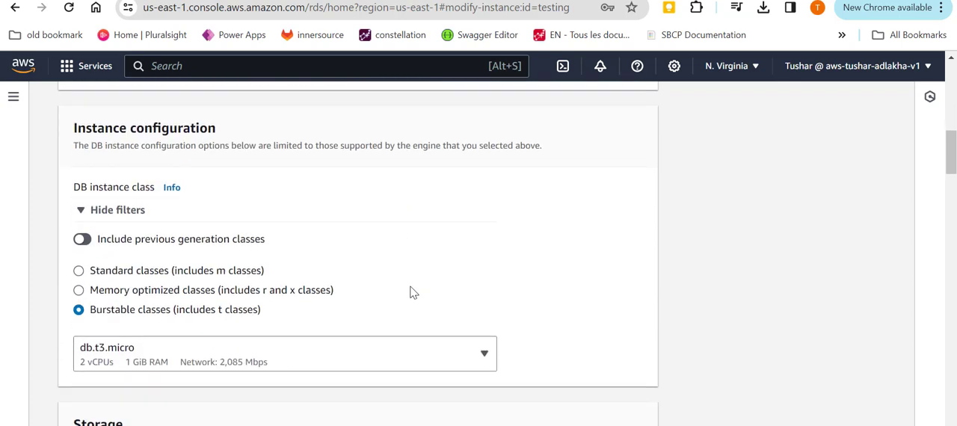
scroll(409, 293, down, 9)
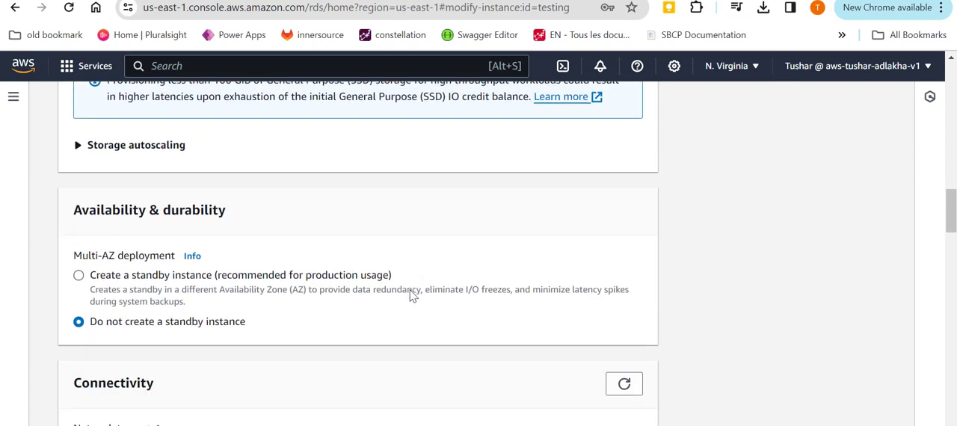
scroll(410, 296, down, 7)
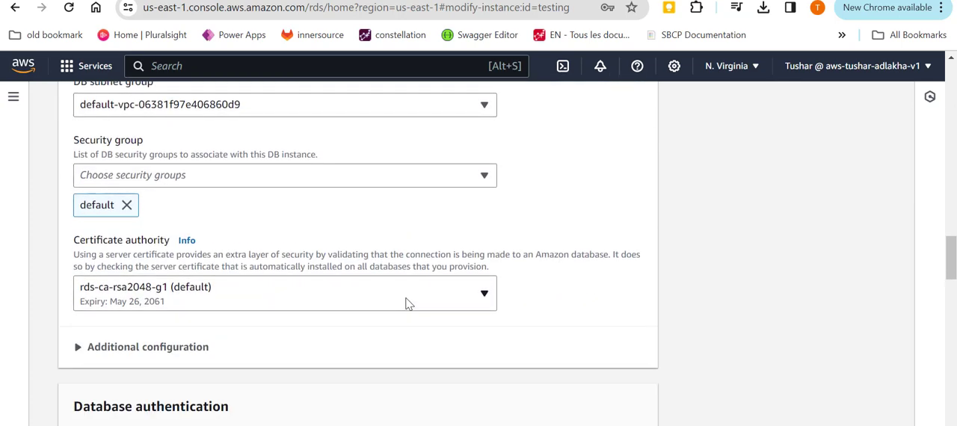
scroll(408, 303, down, 3)
click(78, 122)
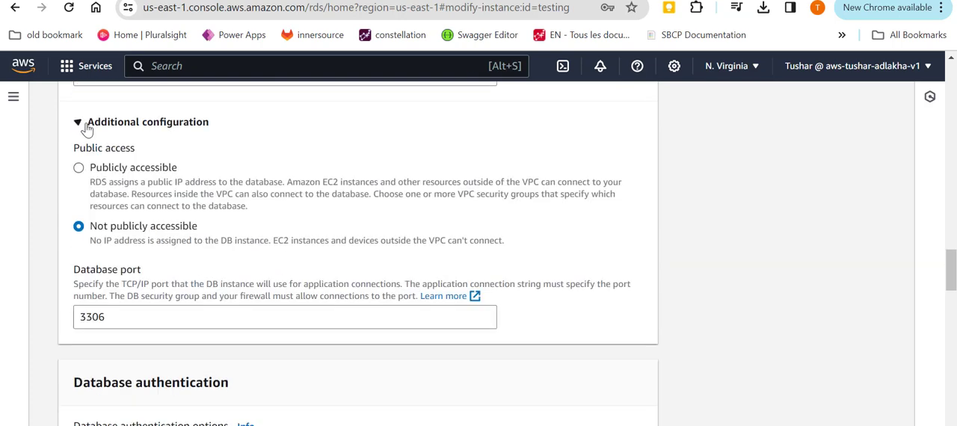
click(98, 171)
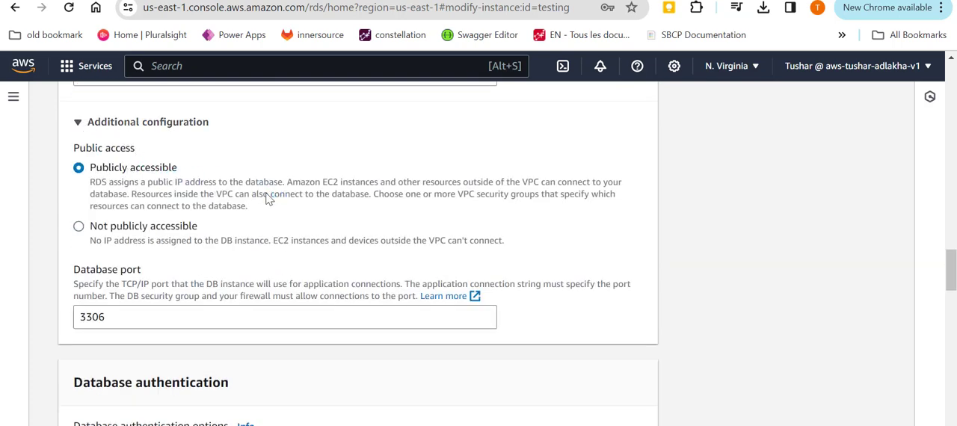
Continue to the summary of modifications, schedule the public accessibility change to apply immediately and submit it to the DB instance.
scroll(519, 352, down, 8)
scroll(582, 359, down, 15)
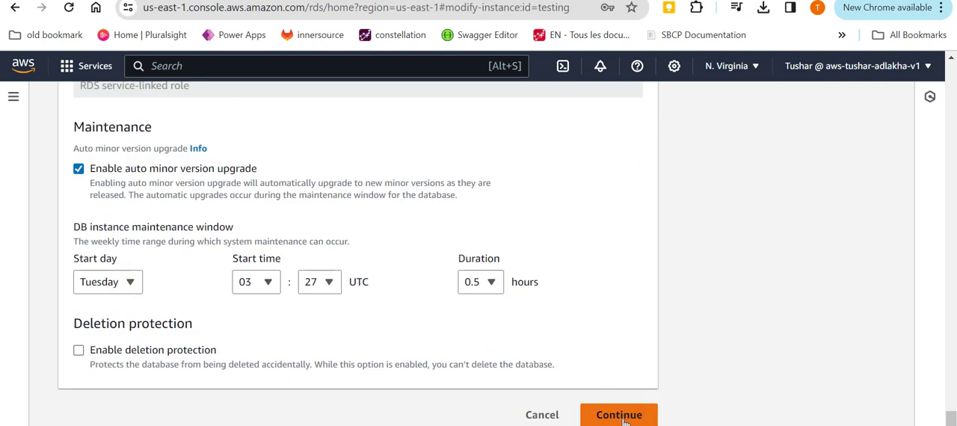
click(617, 417)
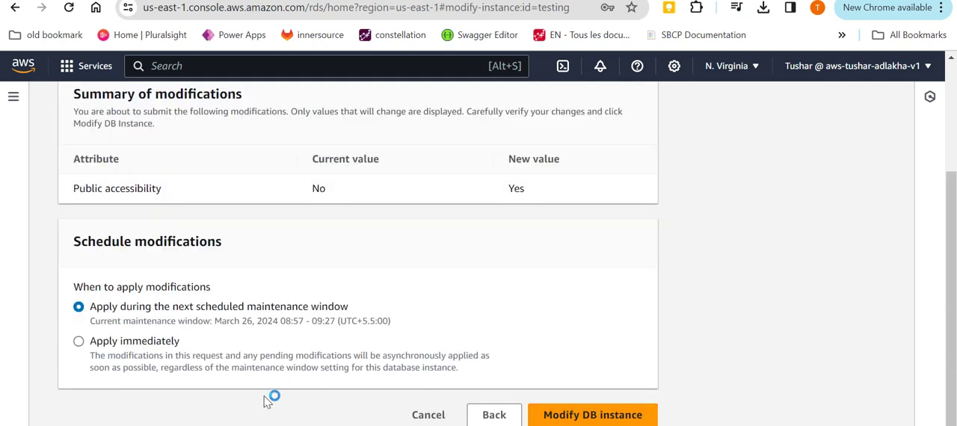
click(113, 346)
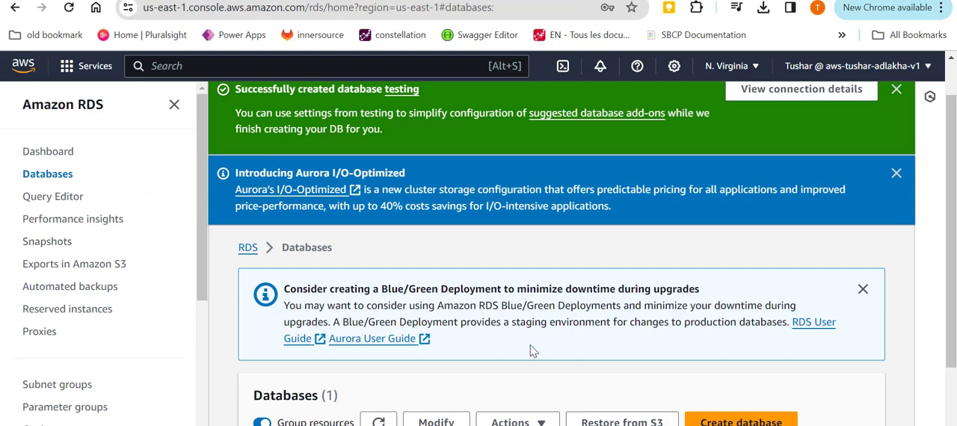
Open the details of the testing database and follow its default VPC security group from the connectivity and security information.
scroll(530, 345, down, 2)
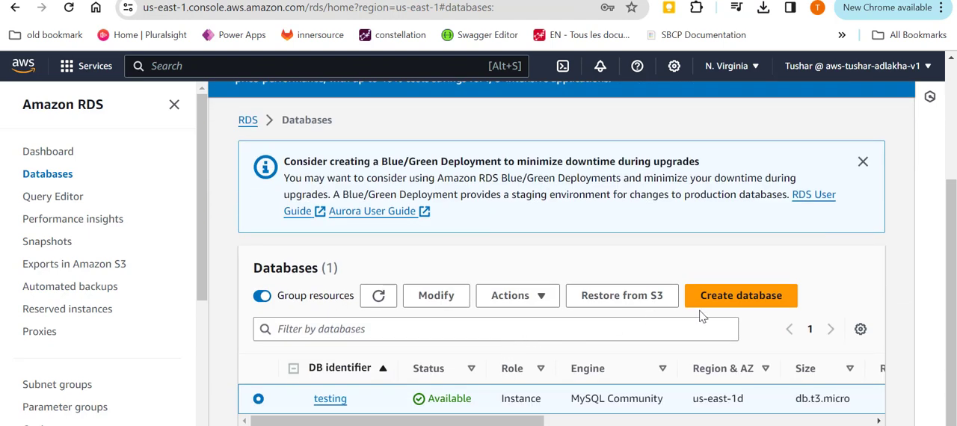
click(327, 402)
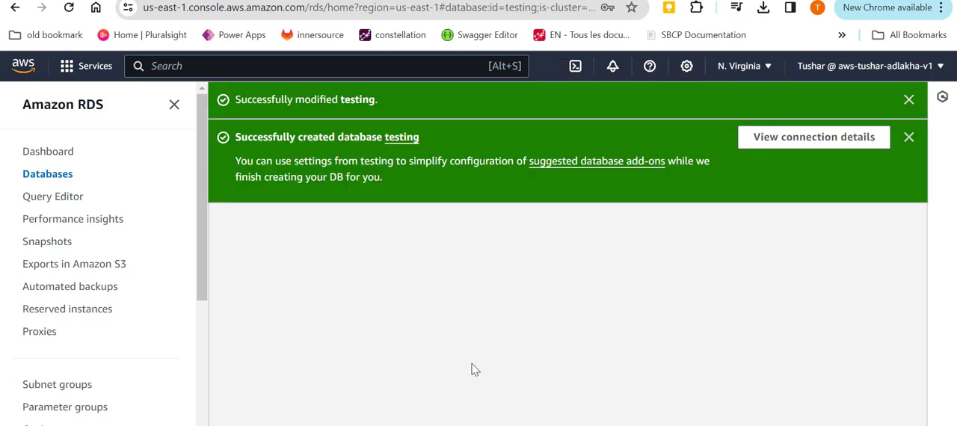
scroll(480, 361, down, 4)
scroll(480, 359, up, 2)
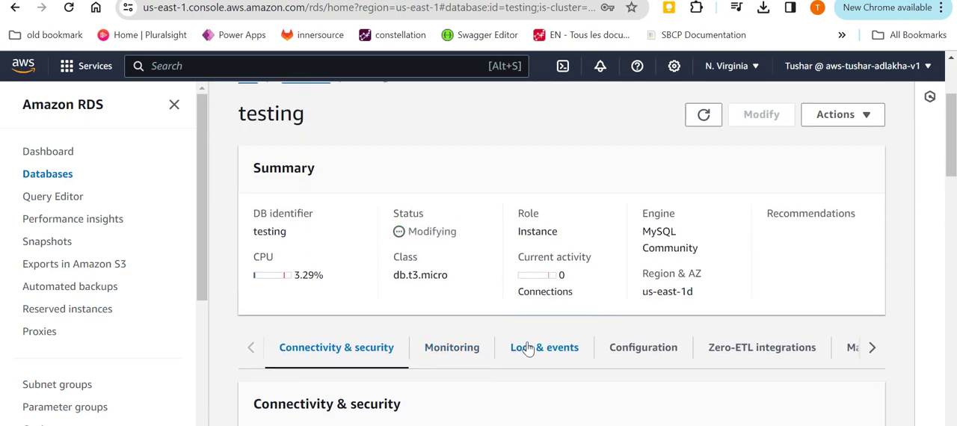
scroll(561, 361, down, 3)
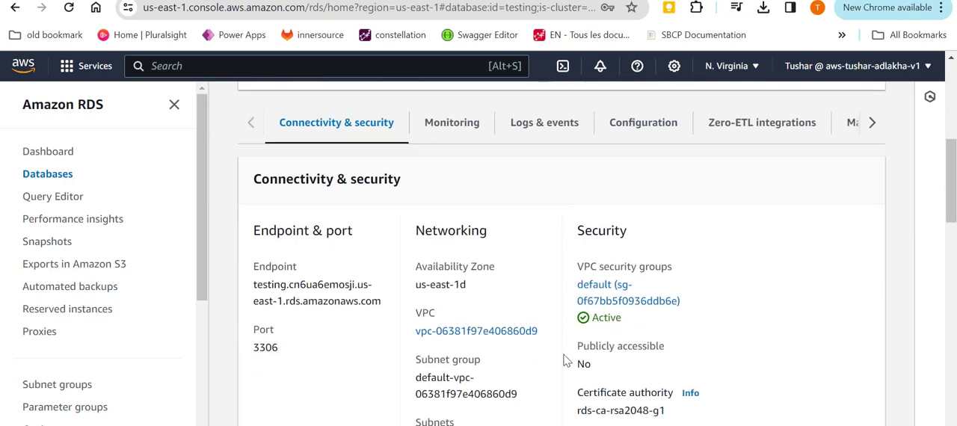
click(609, 303)
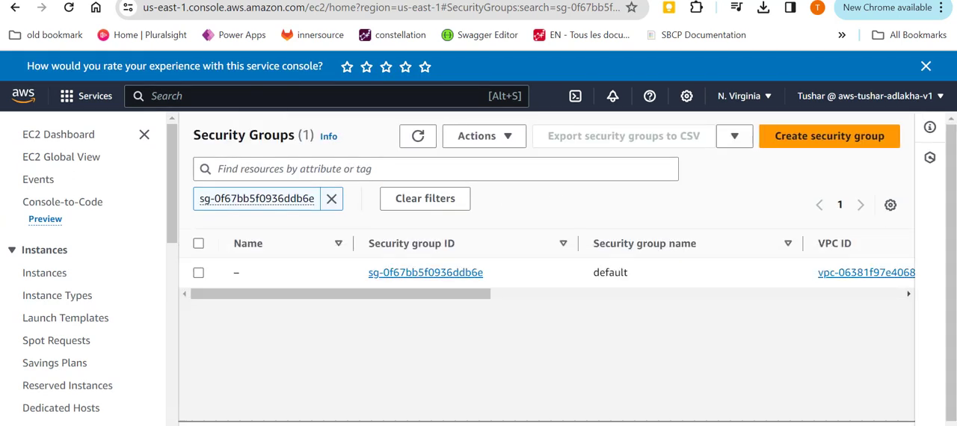
Select the default security group, display its inbound rules and enlarge the details area to show them.
click(509, 275)
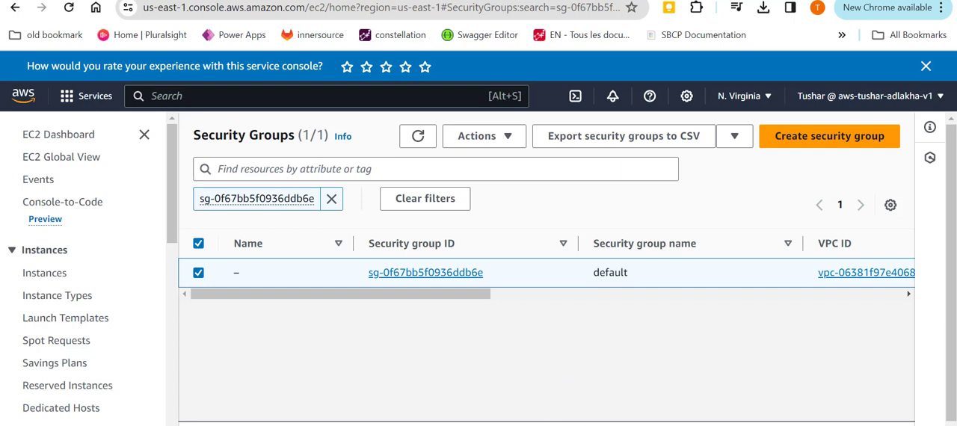
scroll(516, 314, down, 3)
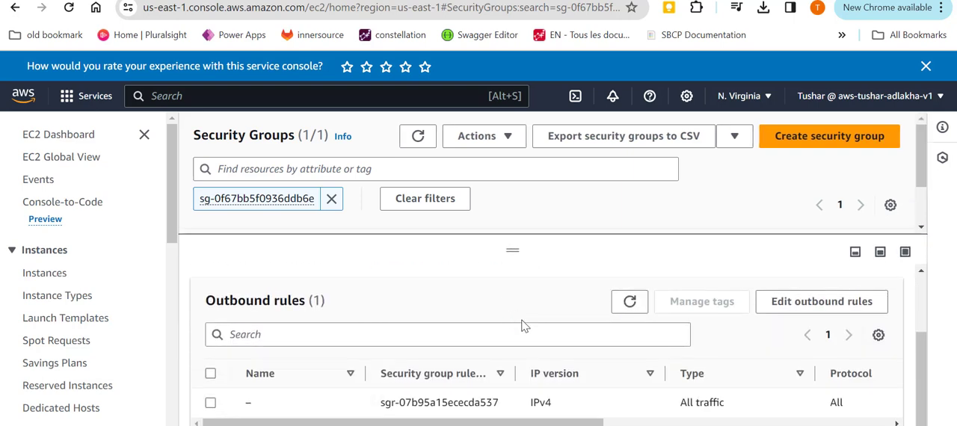
mouse_move(541, 424)
mouse_down()
mouse_move(829, 424)
mouse_move(540, 423)
mouse_up()
scroll(359, 355, up, 3)
click(322, 330)
scroll(538, 396, down, 4)
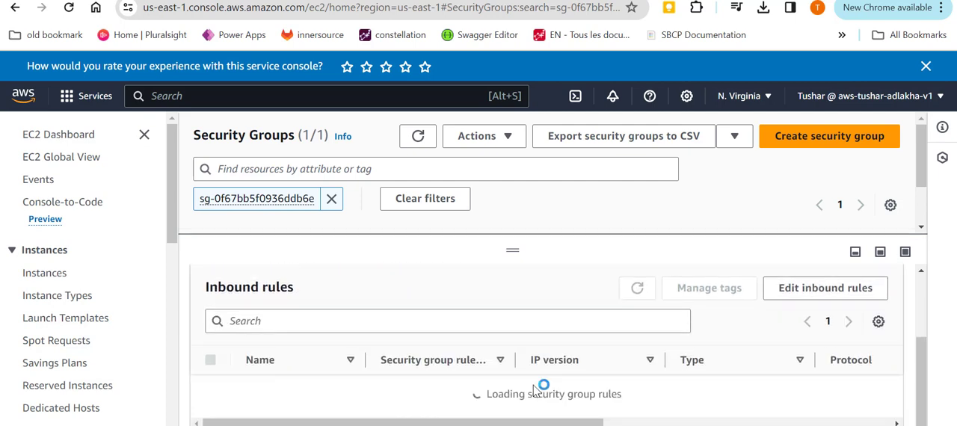
scroll(550, 323, up, 1)
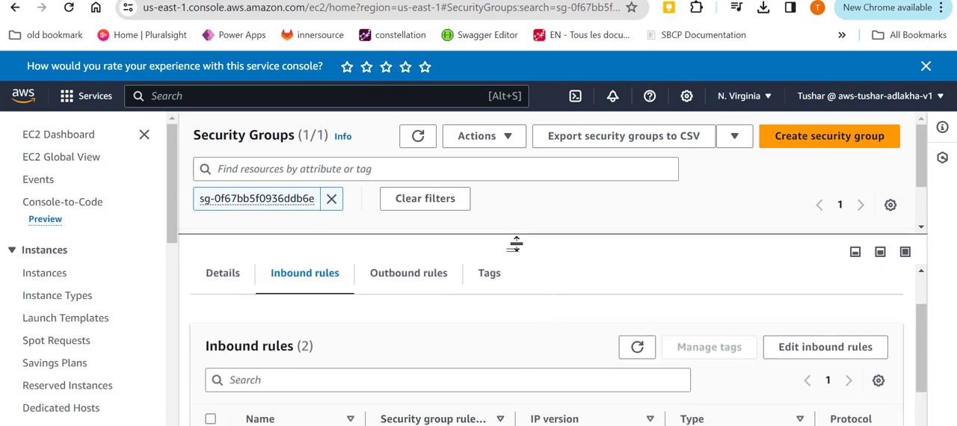
drag(515, 245, 511, 158)
scroll(582, 353, down, 1)
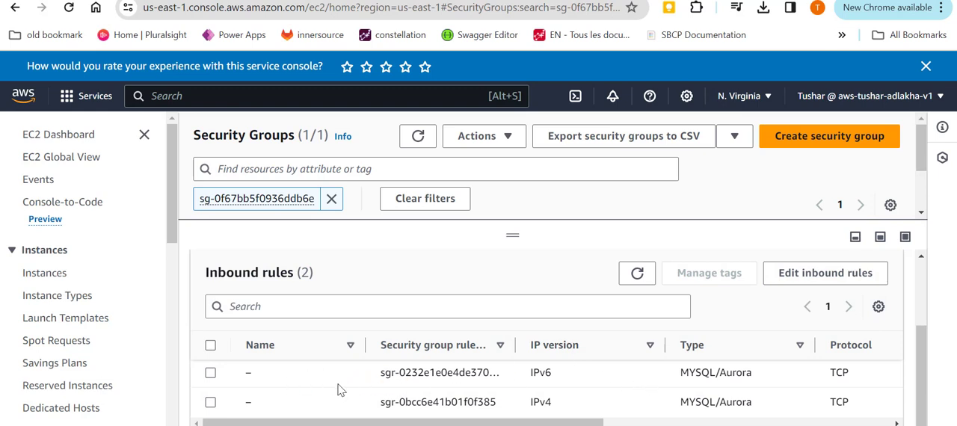
Open the security group's inbound rules for editing and delete both existing MYSQL/Aurora rules.
click(431, 385)
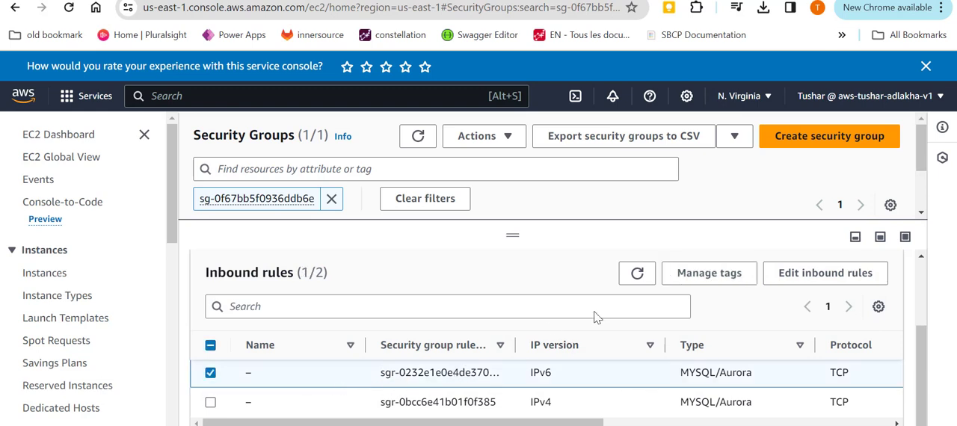
click(814, 272)
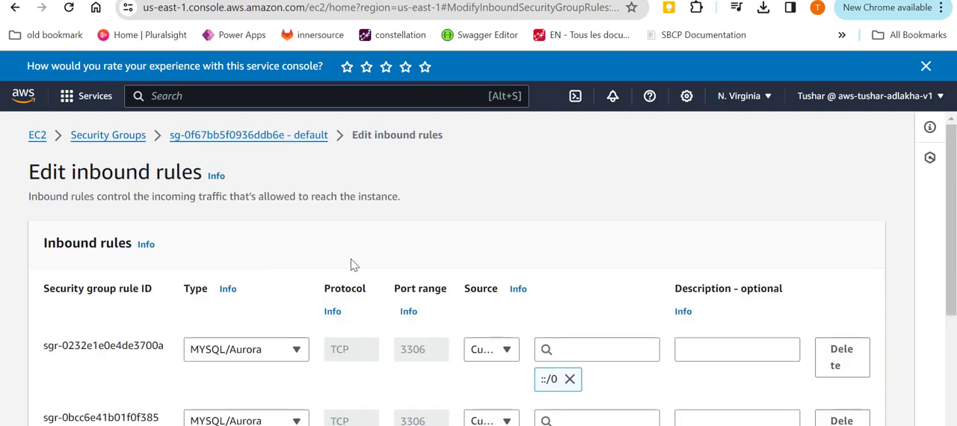
scroll(351, 267, down, 3)
click(844, 278)
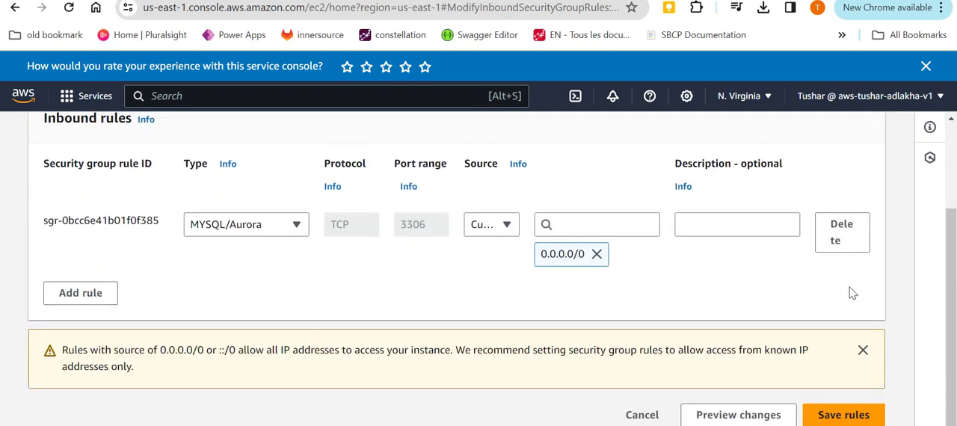
click(840, 236)
Add an inbound rule of type MYSQL/Aurora with the source set to Anywhere-IPv6.
click(76, 346)
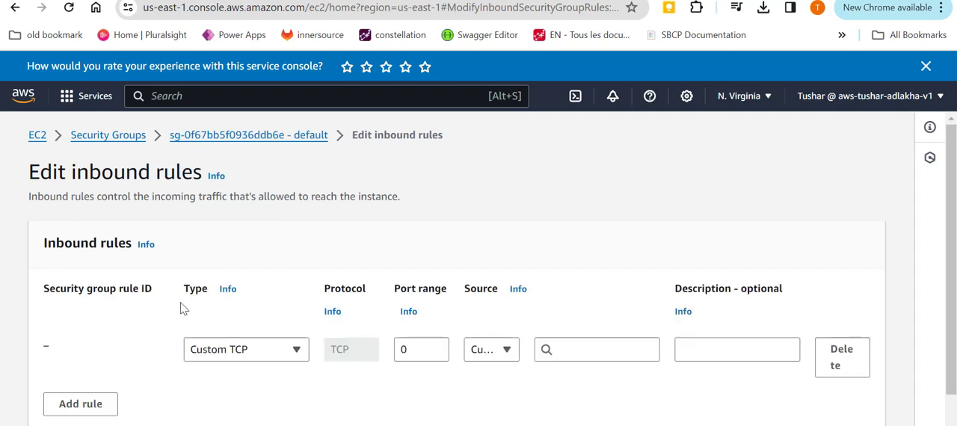
click(256, 354)
text(sql)
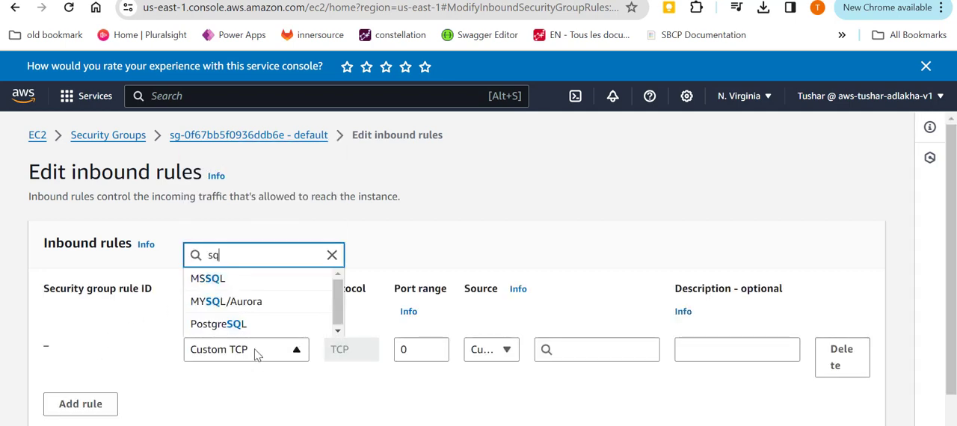
click(246, 302)
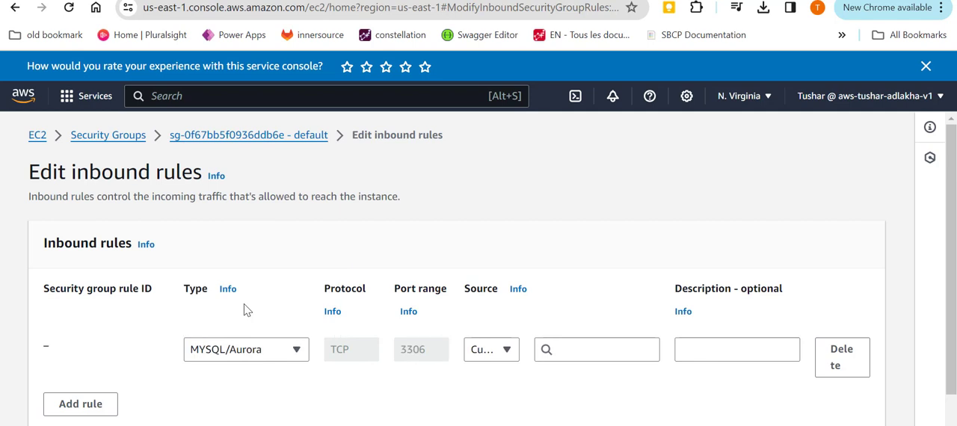
click(491, 349)
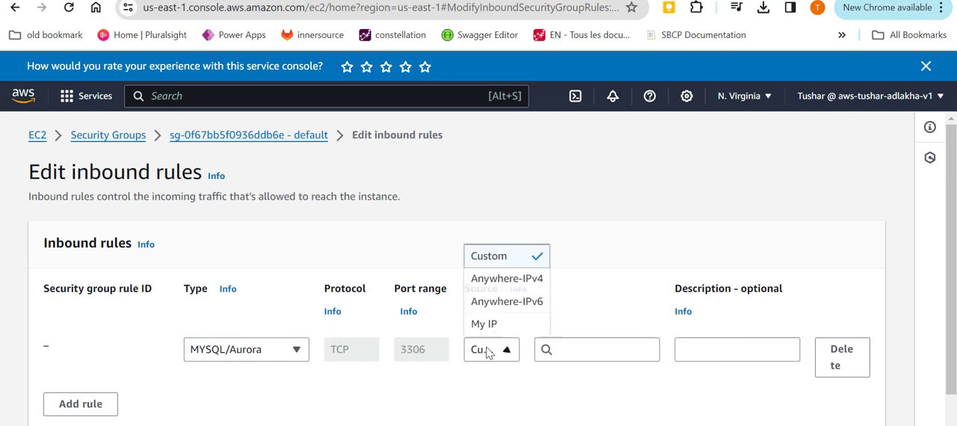
click(497, 303)
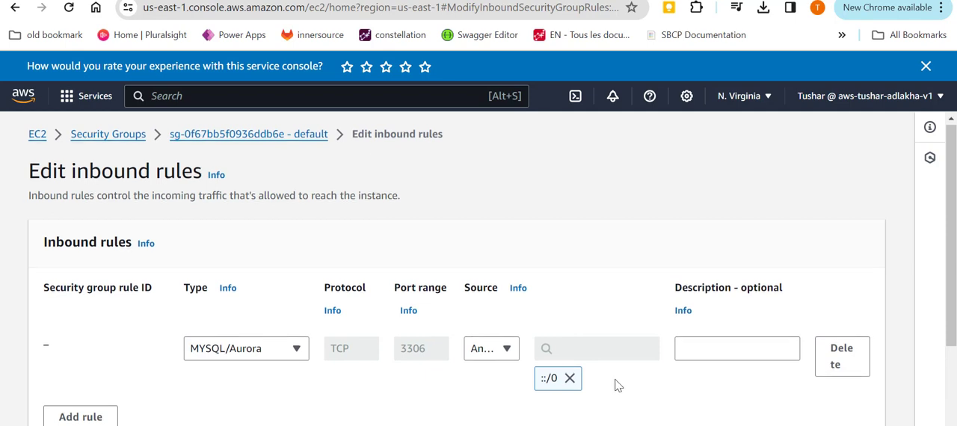
Add a second MYSQL/Aurora inbound rule with the source Anywhere-IPv4 and save the rules.
scroll(615, 386, down, 2)
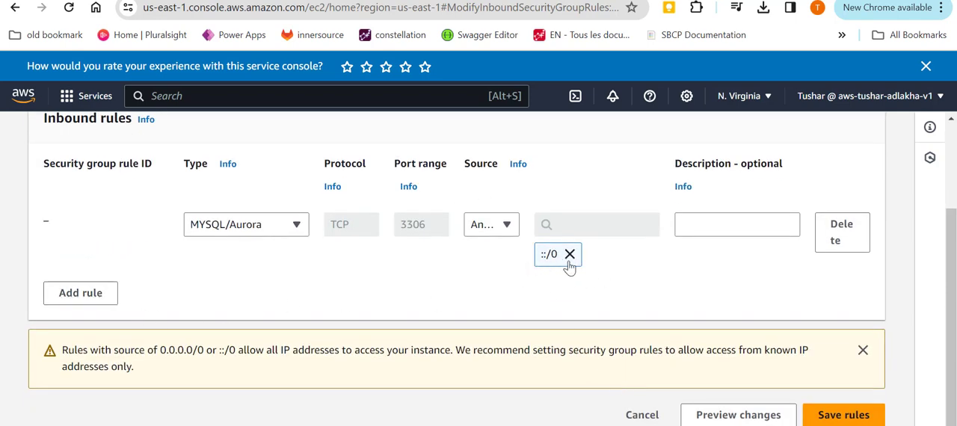
click(71, 293)
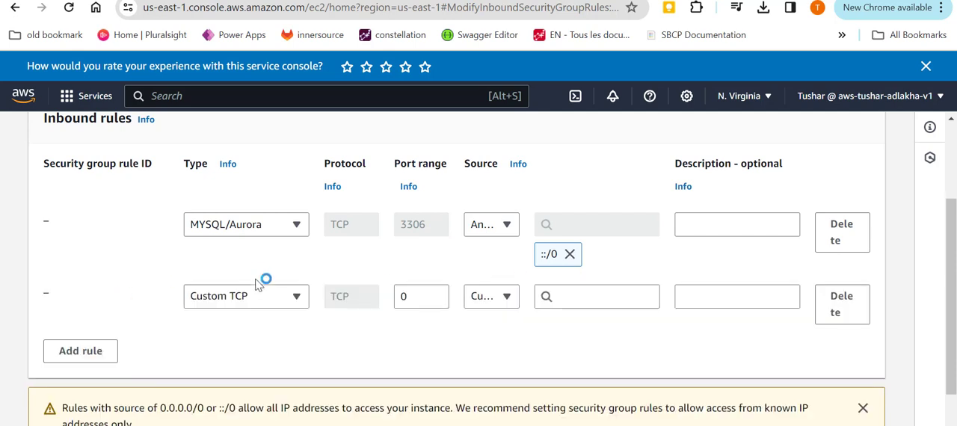
click(261, 296)
text(l)
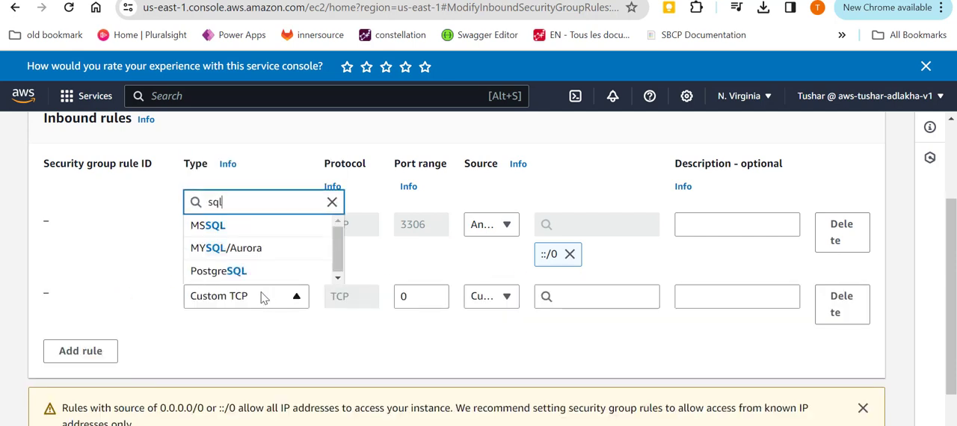
click(280, 248)
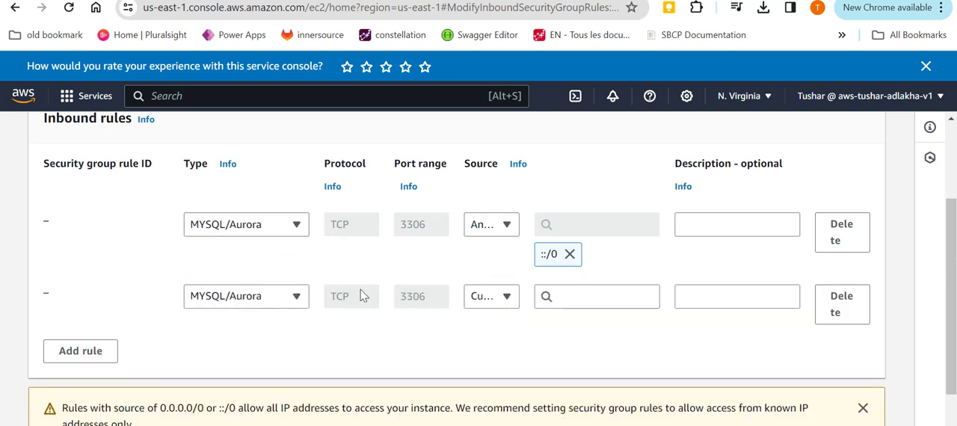
click(505, 307)
click(497, 225)
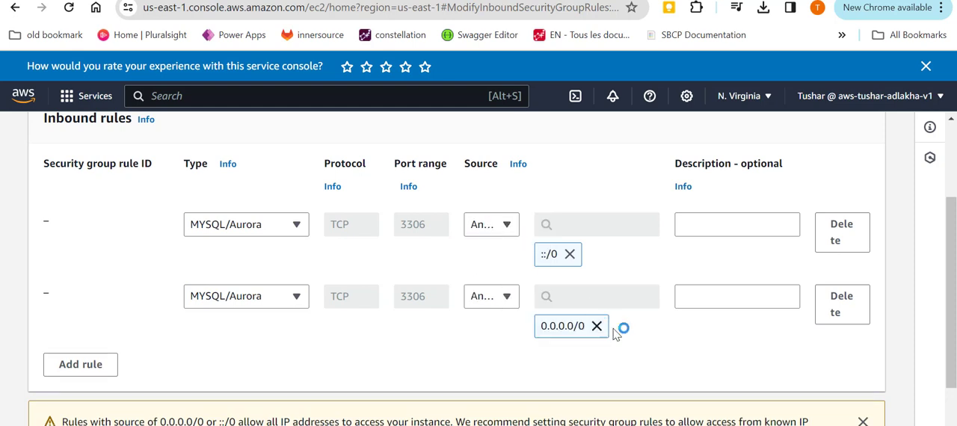
scroll(670, 355, down, 1)
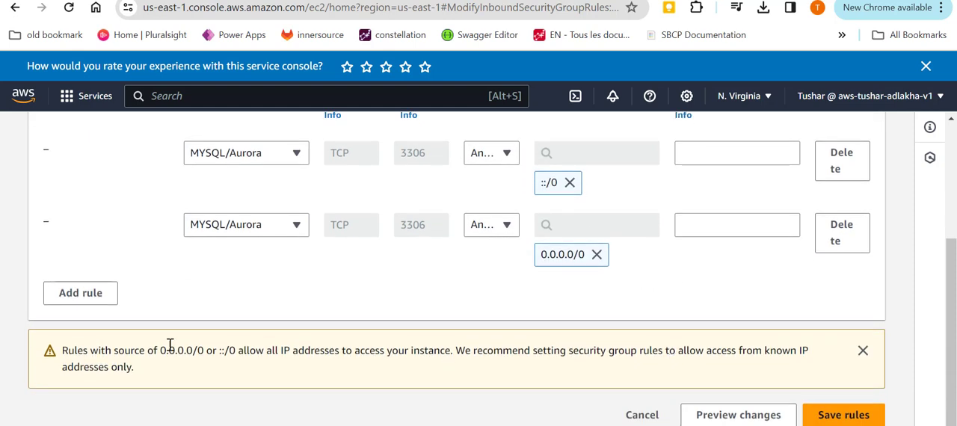
click(855, 416)
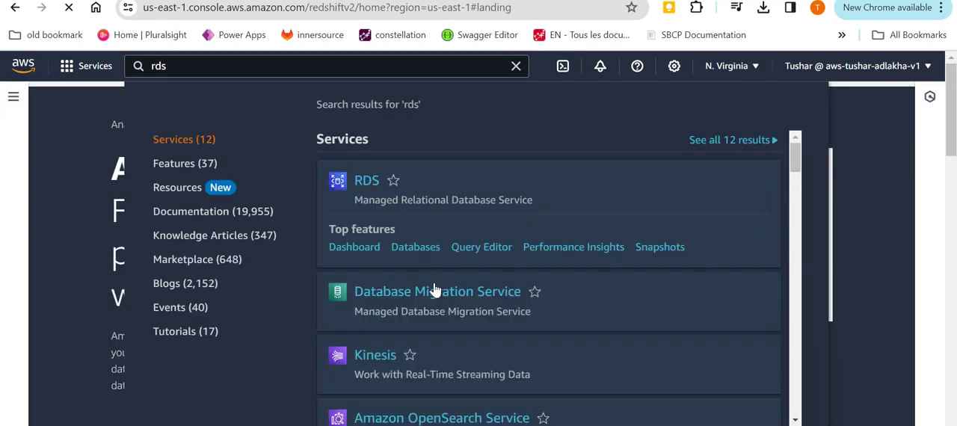
Return to the RDS service and open the testing database from the list of databases.
key(Return)
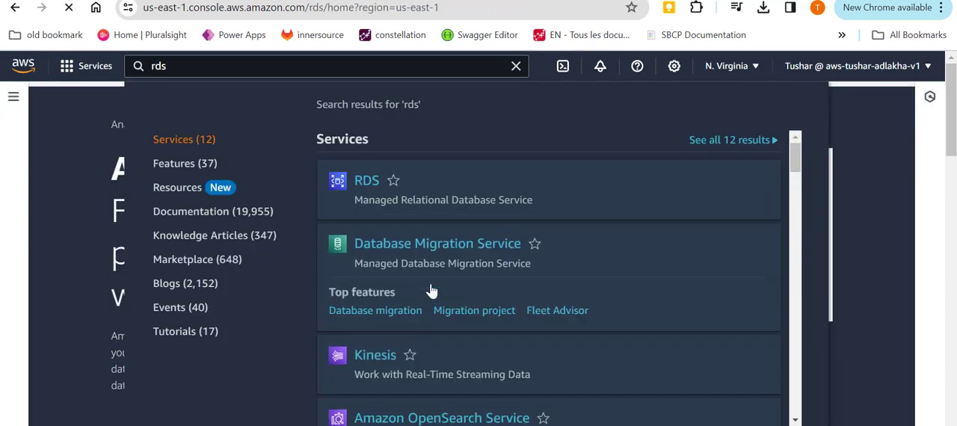
scroll(359, 282, down, 2)
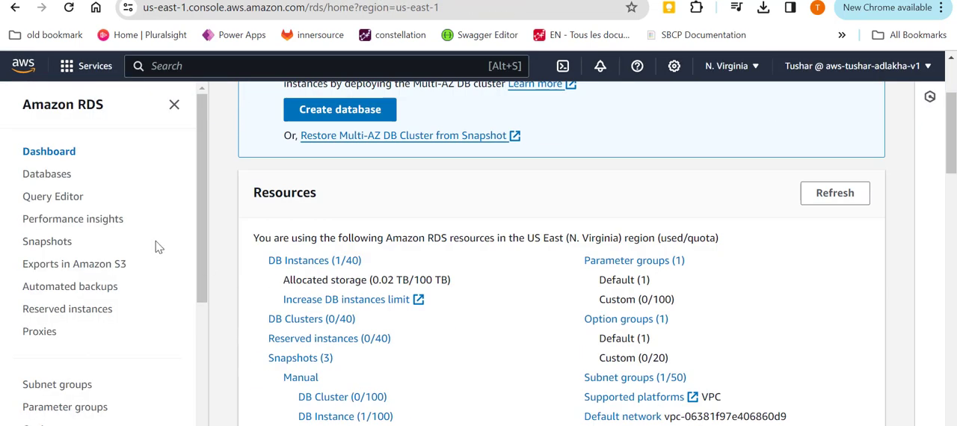
click(53, 173)
scroll(395, 216, down, 1)
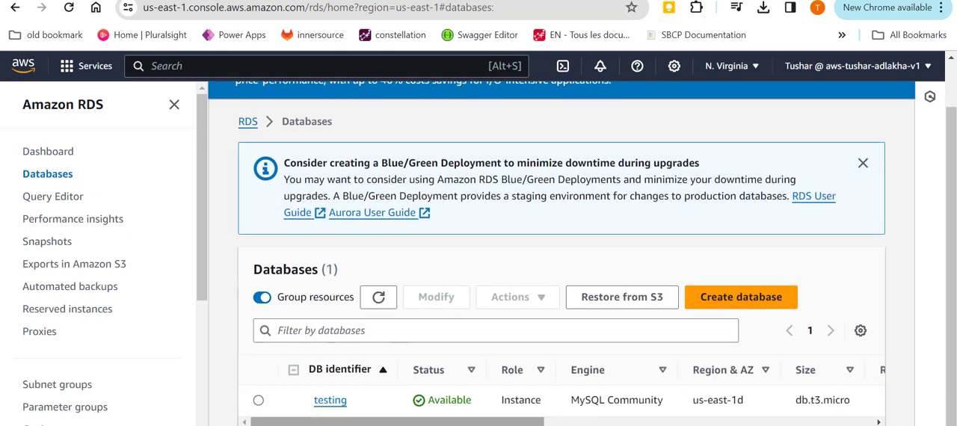
click(317, 403)
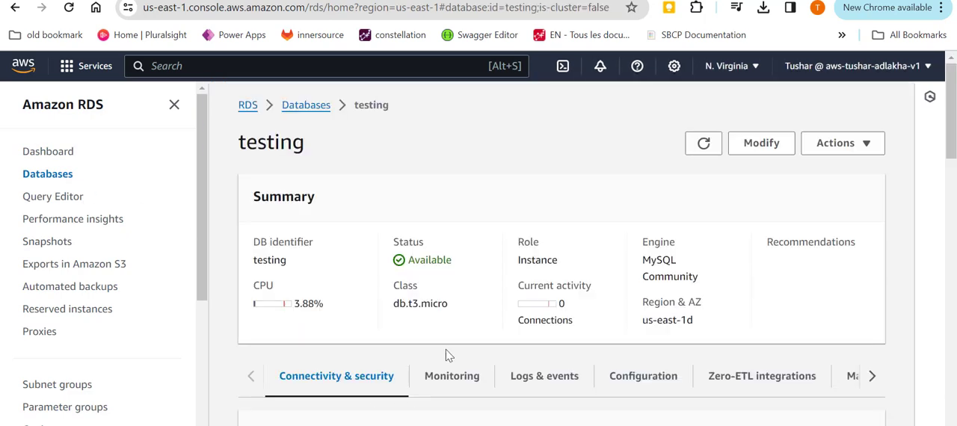
Copy the testing database's endpoint address from its connectivity and security details.
scroll(415, 326, down, 3)
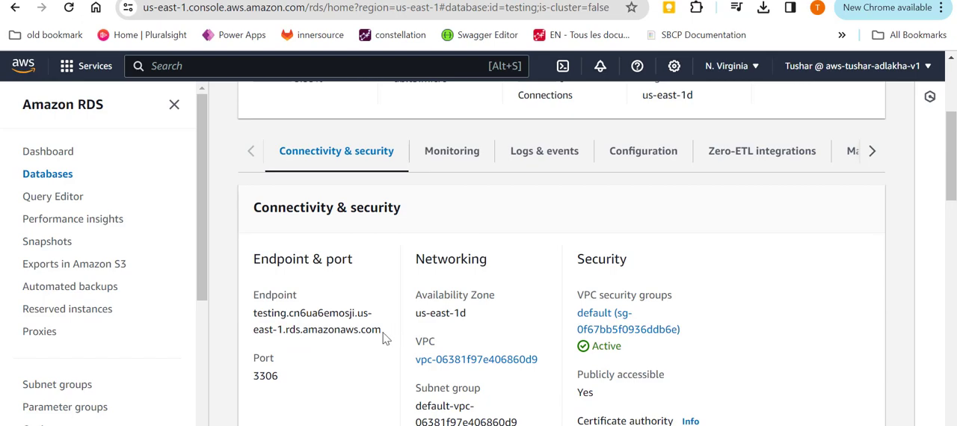
drag(382, 338, 252, 326)
key(ctrl+c)
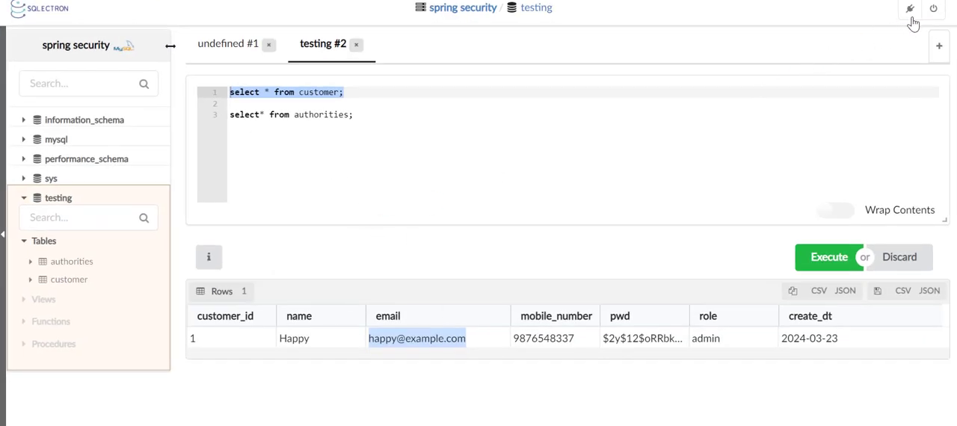
Switch to Sqlectron, disconnect from the current server, and delete the saved spring security server connection.
click(932, 9)
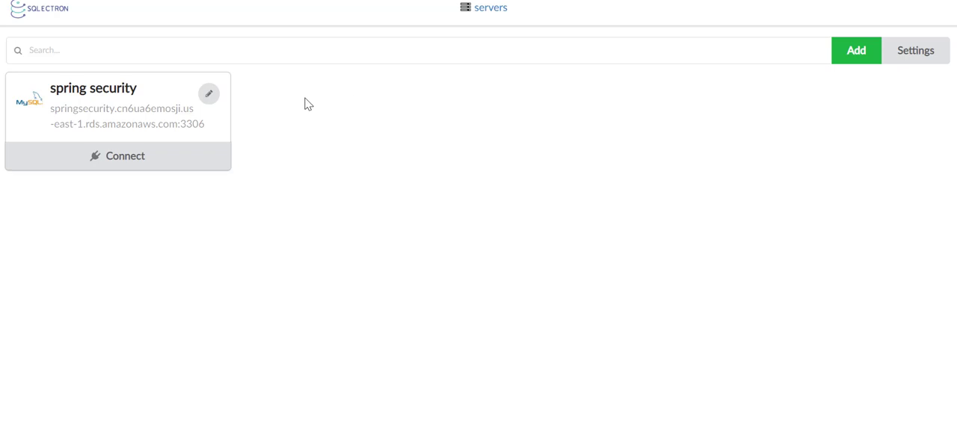
click(210, 95)
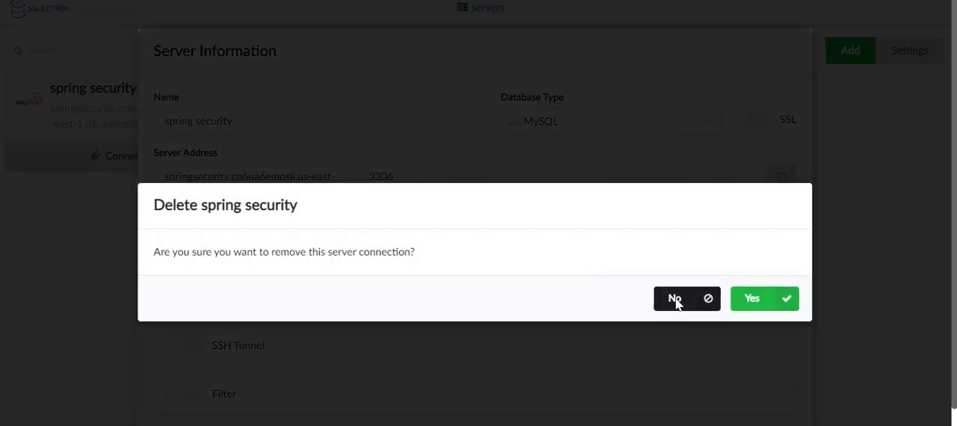
click(775, 299)
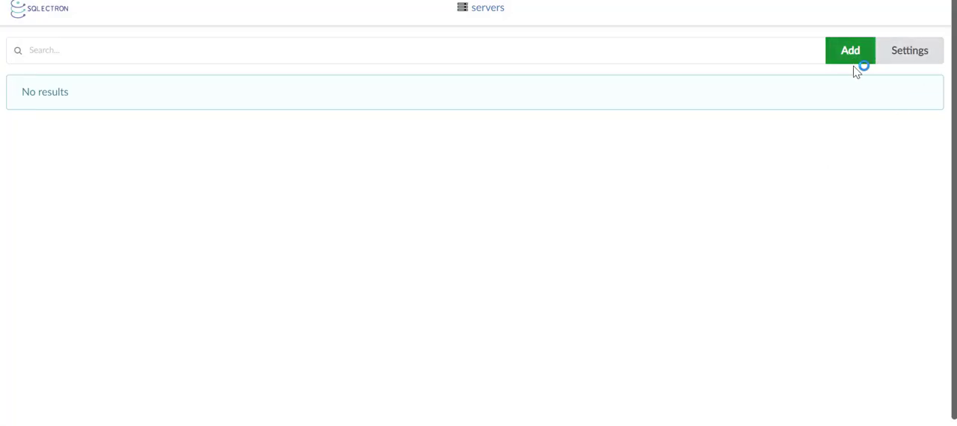
Add a new server connection named "My local testing" with the database type MySQL.
click(854, 60)
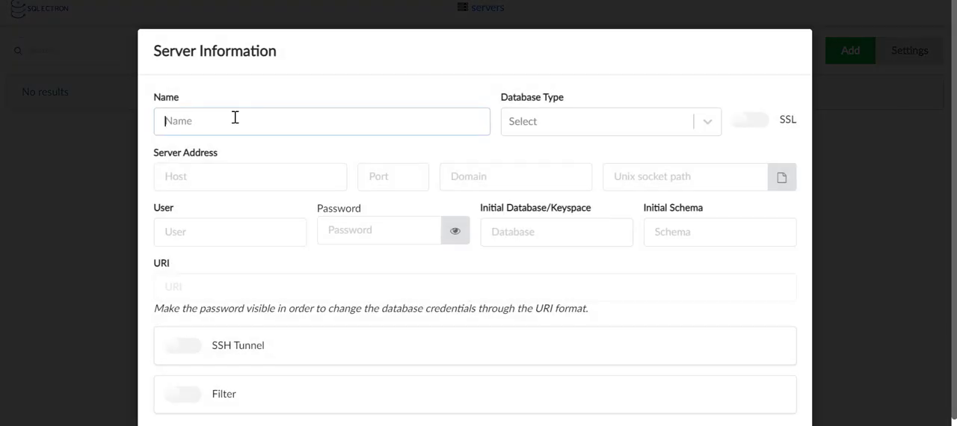
text(My local testing)
click(618, 128)
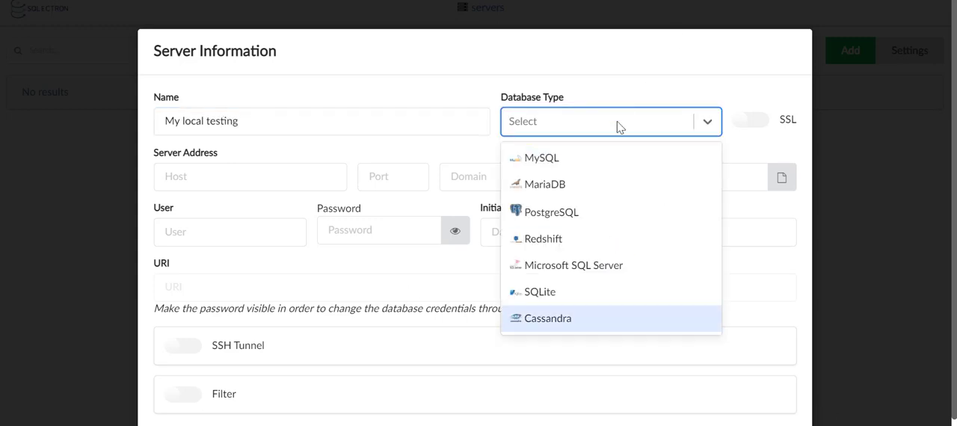
click(610, 158)
Set the server host to the copied endpoint testing.cn6ua6emosji.us-east-1.rds.amazonaws.com and check the port against the RDS console.
click(227, 179)
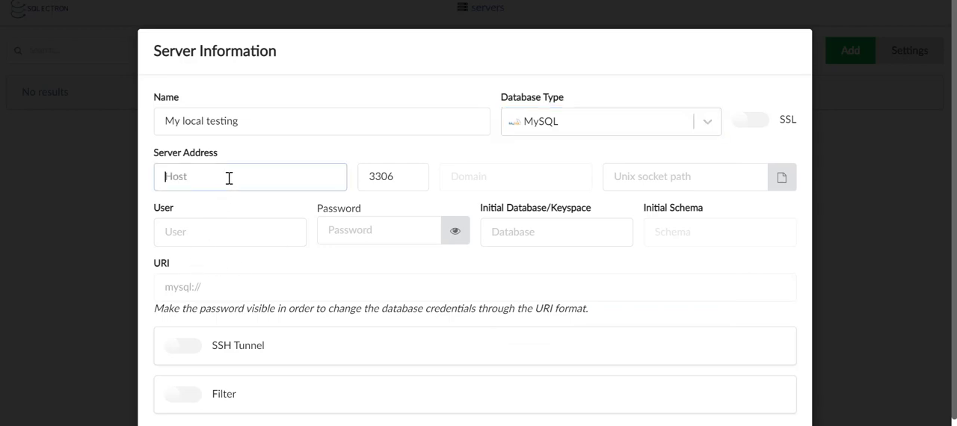
key(ctrl+v)
key(alt+Tab)
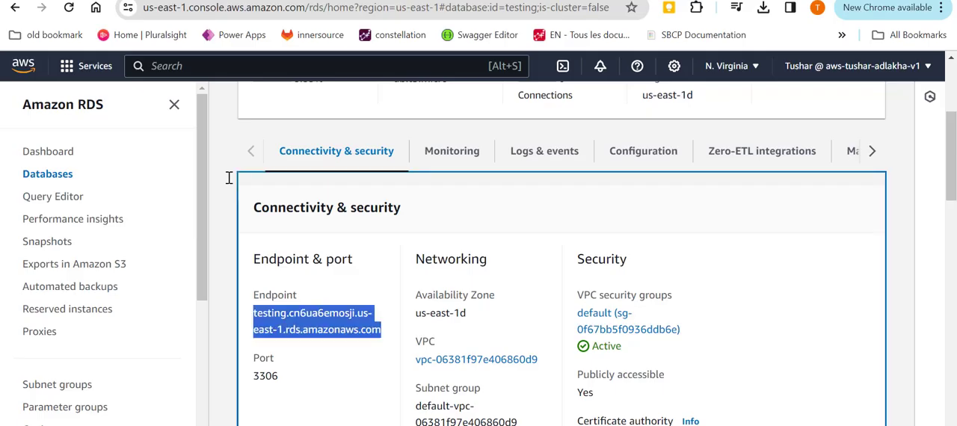
scroll(344, 292, down, 2)
key(alt+Tab)
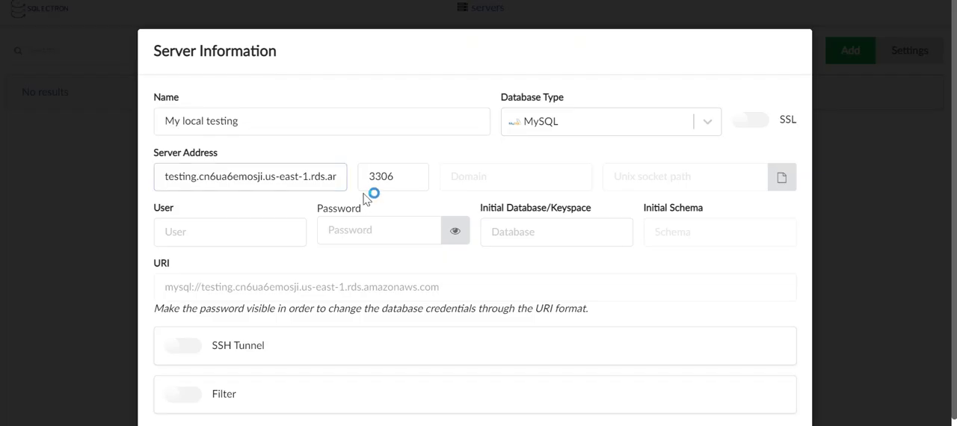
Enter the user admin and the database password for the new server, and test the connection.
click(231, 236)
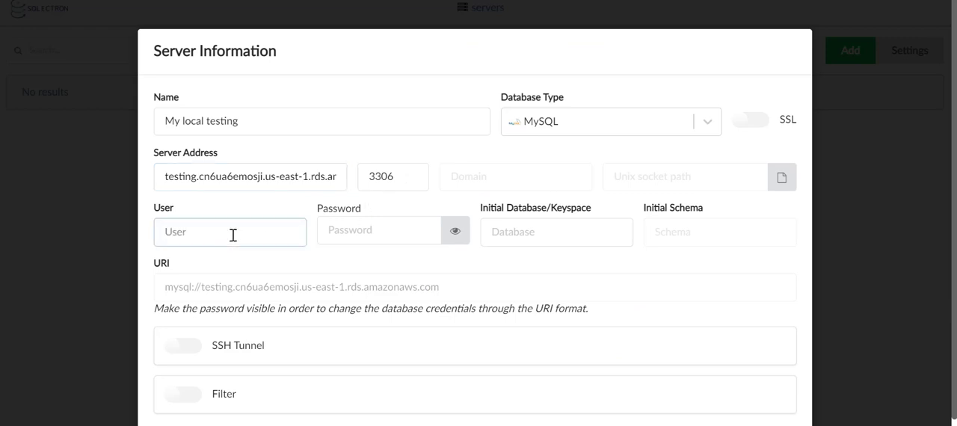
text(admin)
key(alt+Tab)
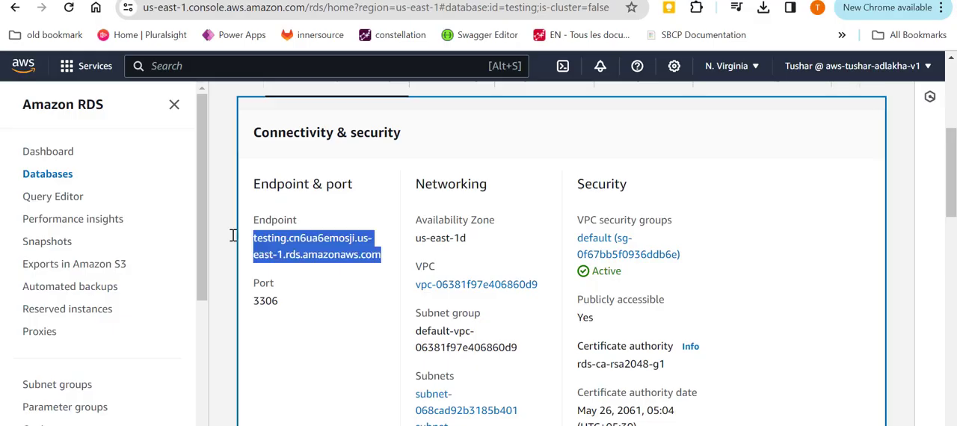
key(alt+Tab)
click(359, 227)
text(************)
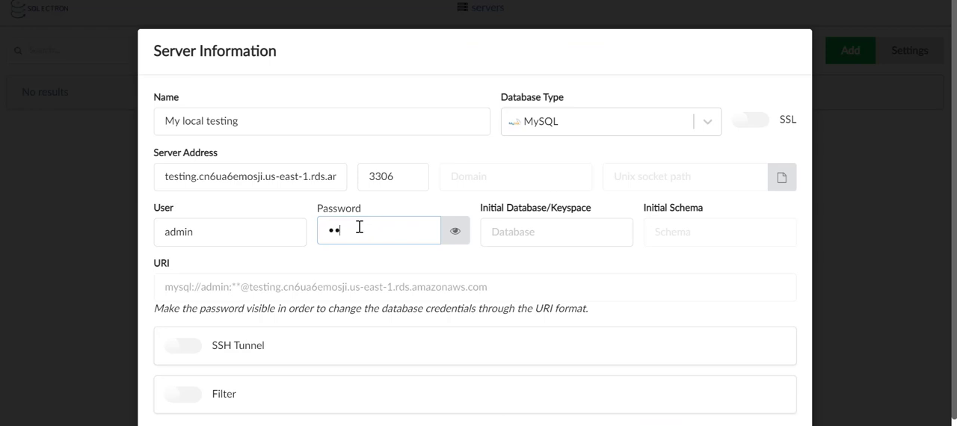
text(**)
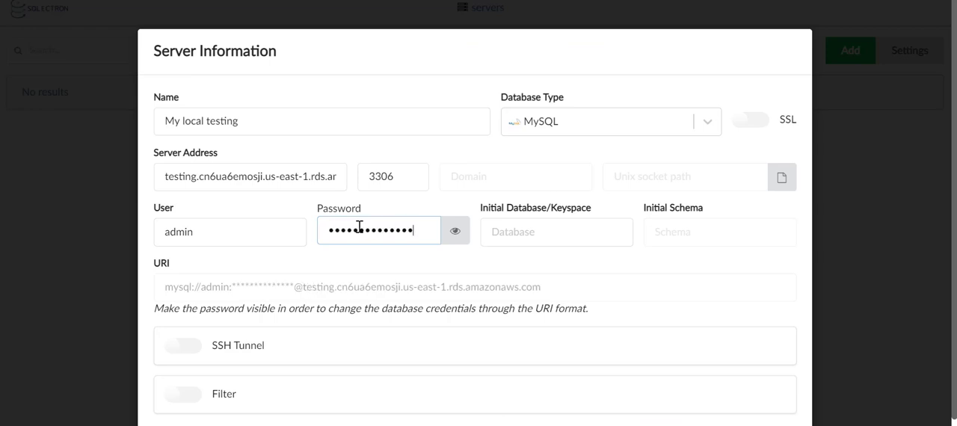
scroll(532, 374, down, 2)
click(573, 404)
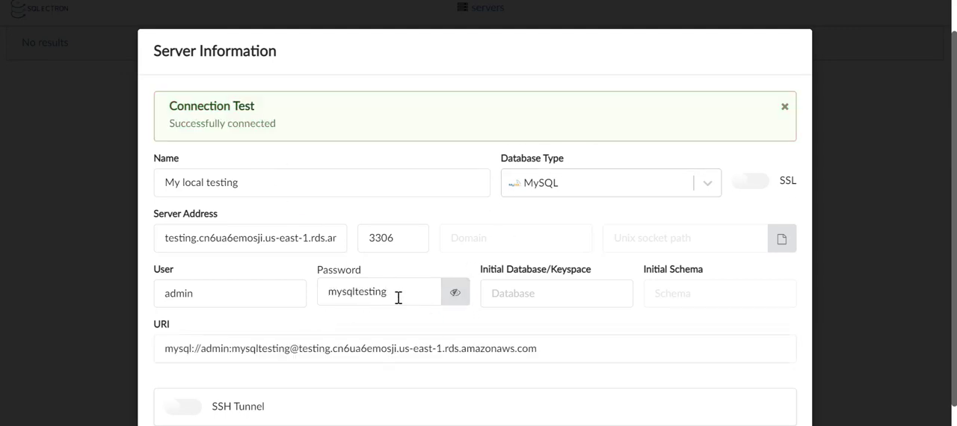
Switch to the RDS console in Chrome and refresh the databases list to check the testing database's status.
key(alt+Tab)
key(alt+Tab)
key(alt+Tab)
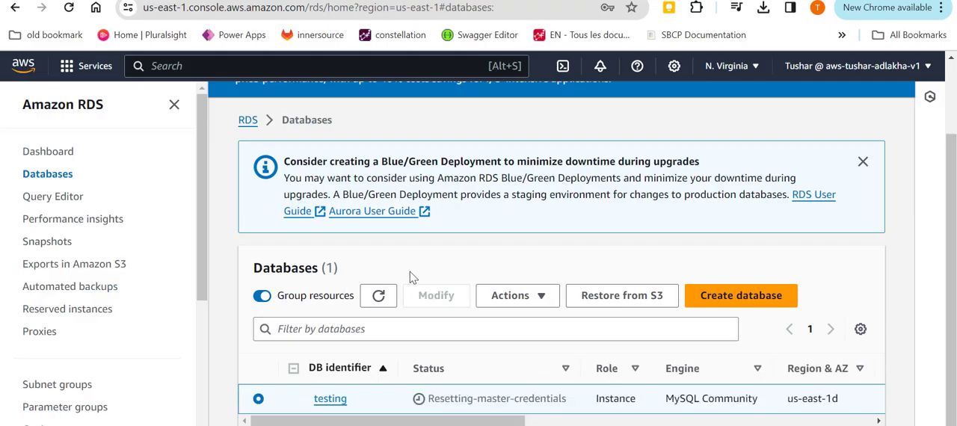
click(379, 295)
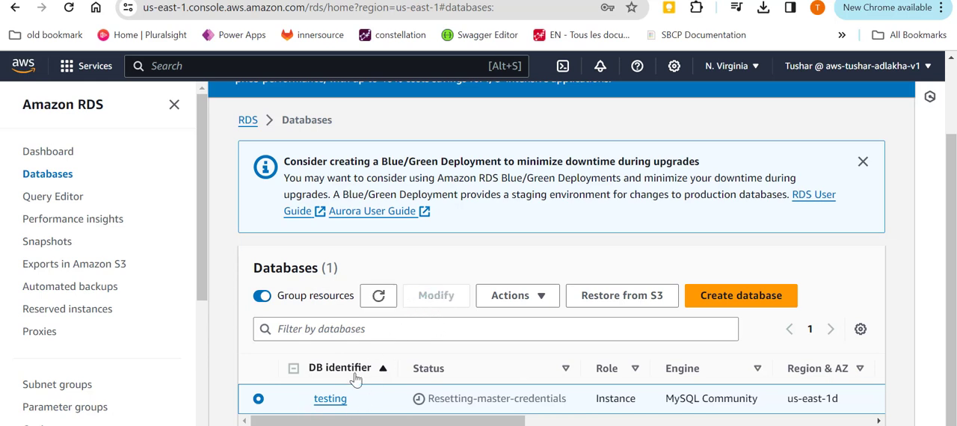